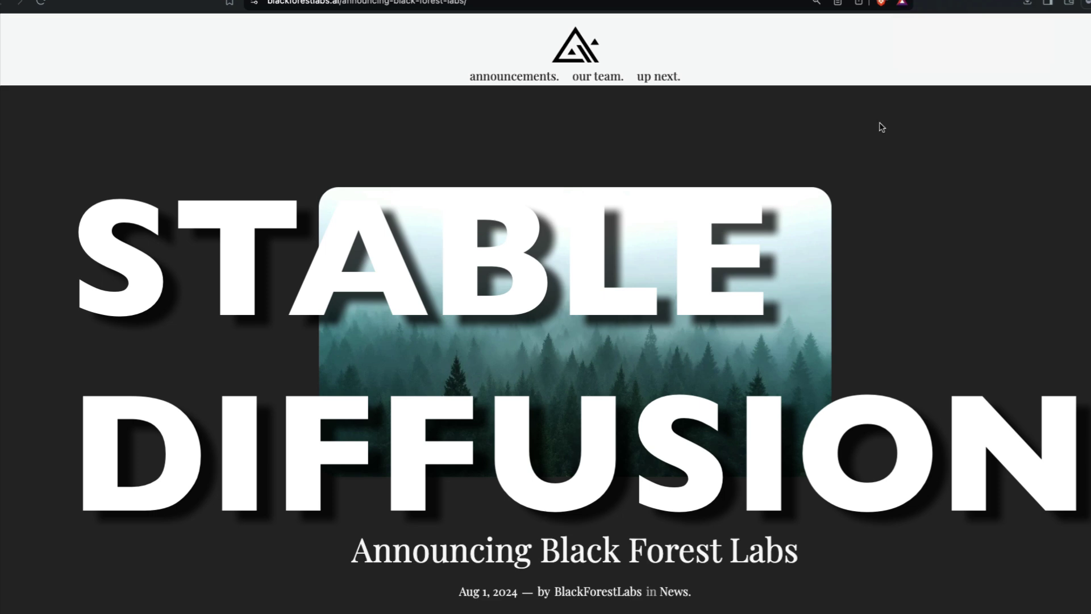
Scroll the Black Forest Labs announcement past the image collage to the FLUX.1 model family section.
scroll(881, 125, "down", 4)
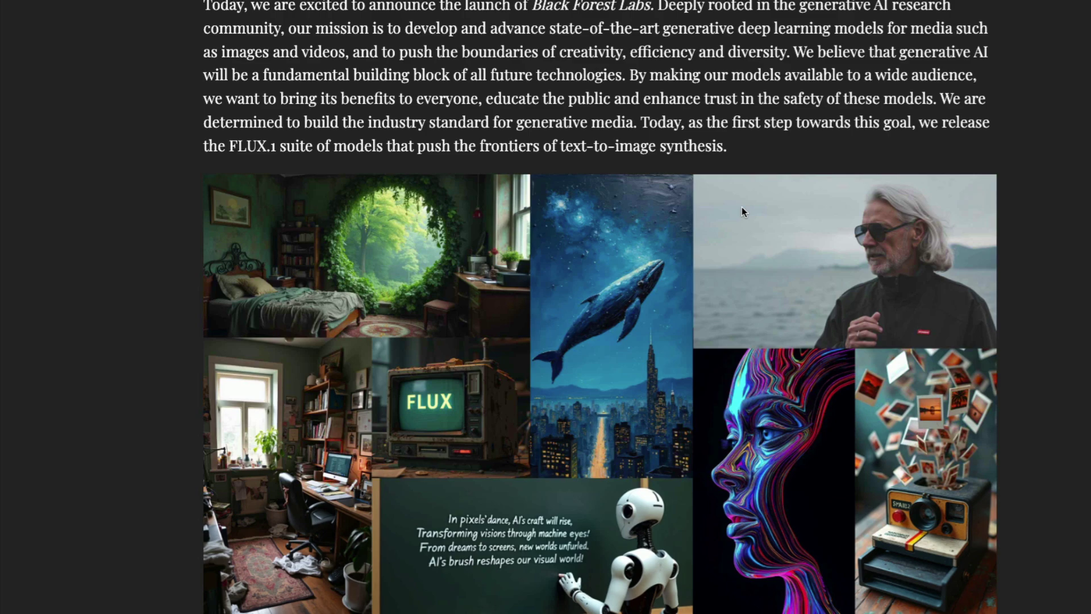
scroll(742, 207, "up", 2)
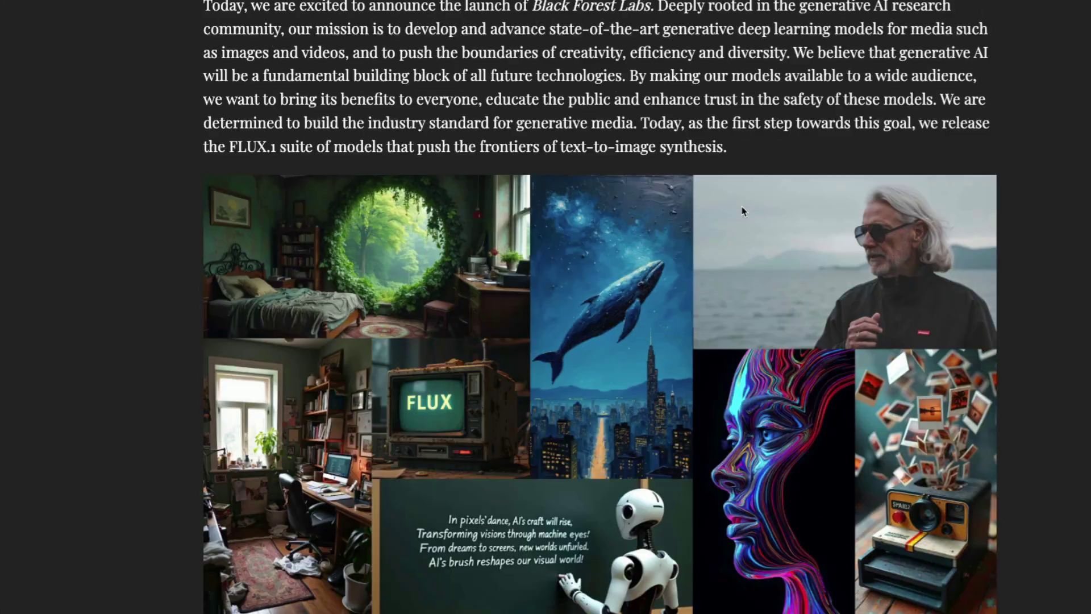
scroll(742, 211, "down", 5)
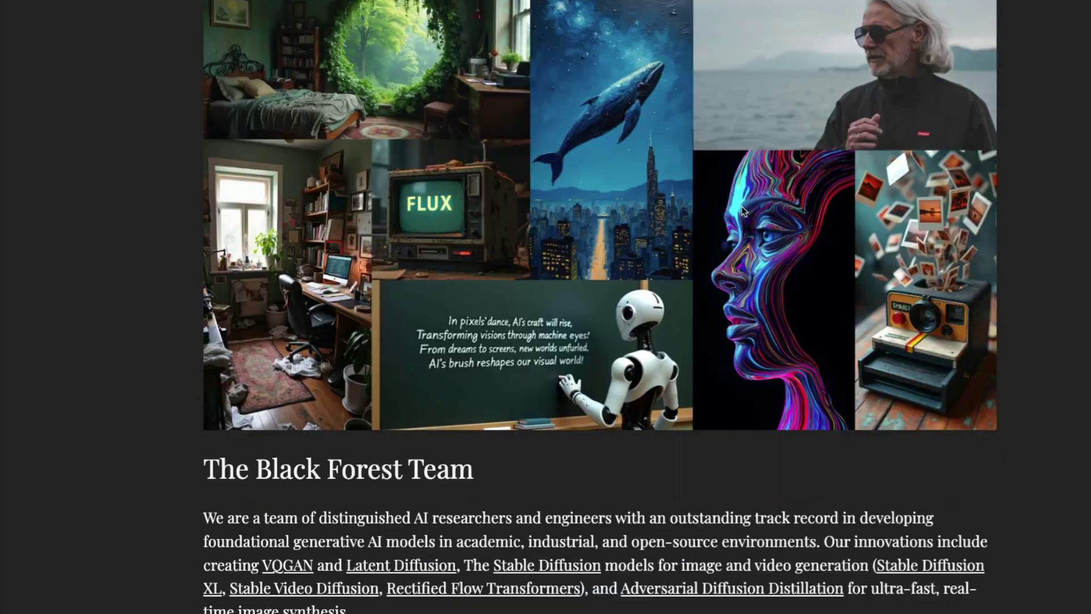
scroll(742, 211, "up", 2)
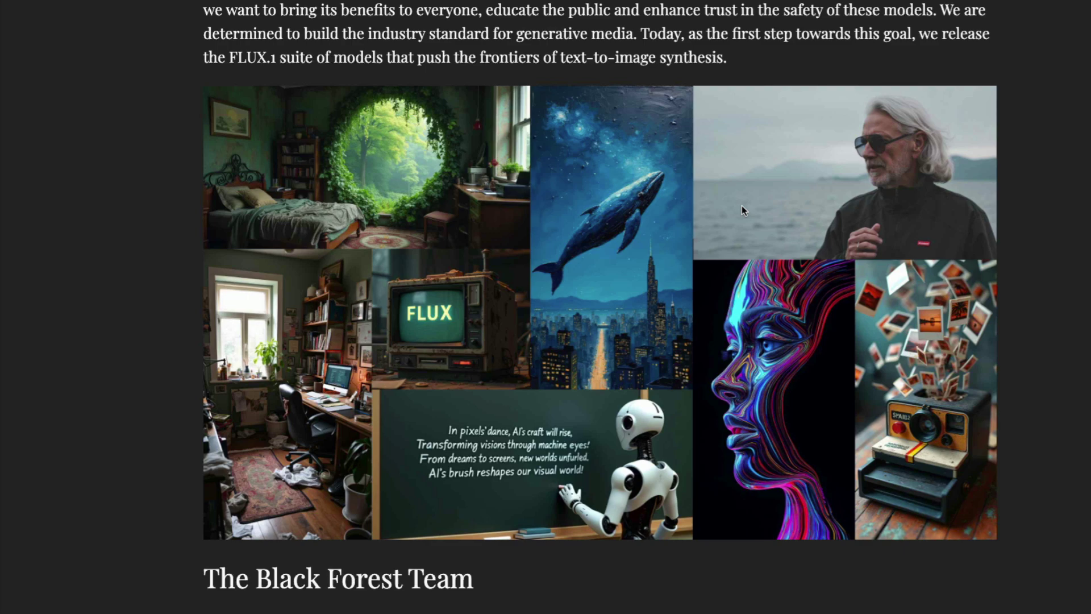
scroll(742, 206, "down", 1)
scroll(742, 205, "down", 9)
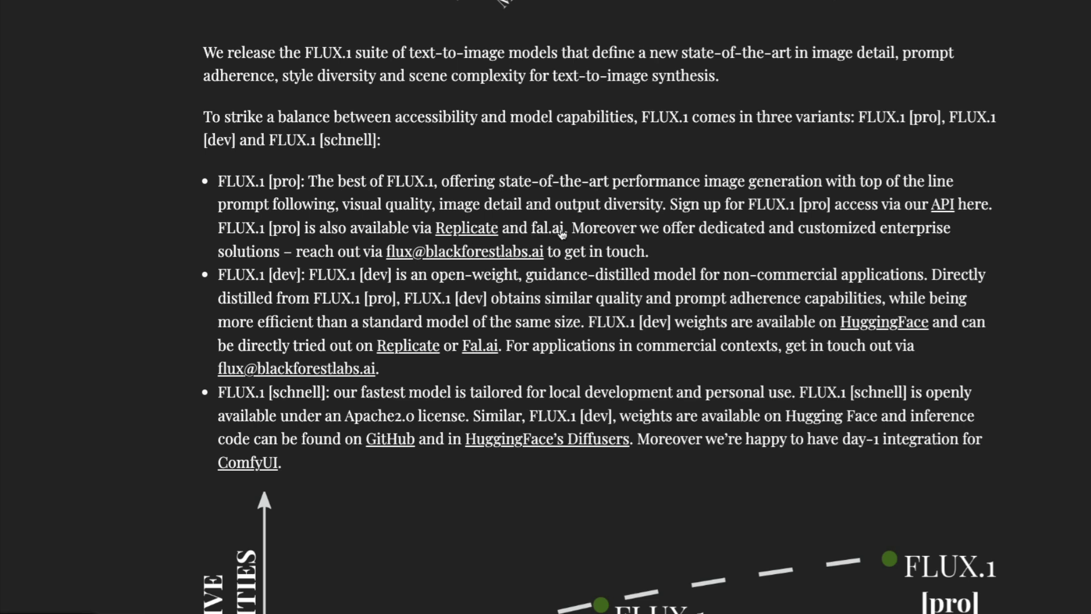
Highlight FLUX.1 [dev], its non-commercial applications note, FLUX.1 [schnell] and the Apache2.0 license mention.
mouse_move(220, 275)
left_mouse_down()
mouse_move(342, 271)
mouse_move(311, 274)
left_mouse_up()
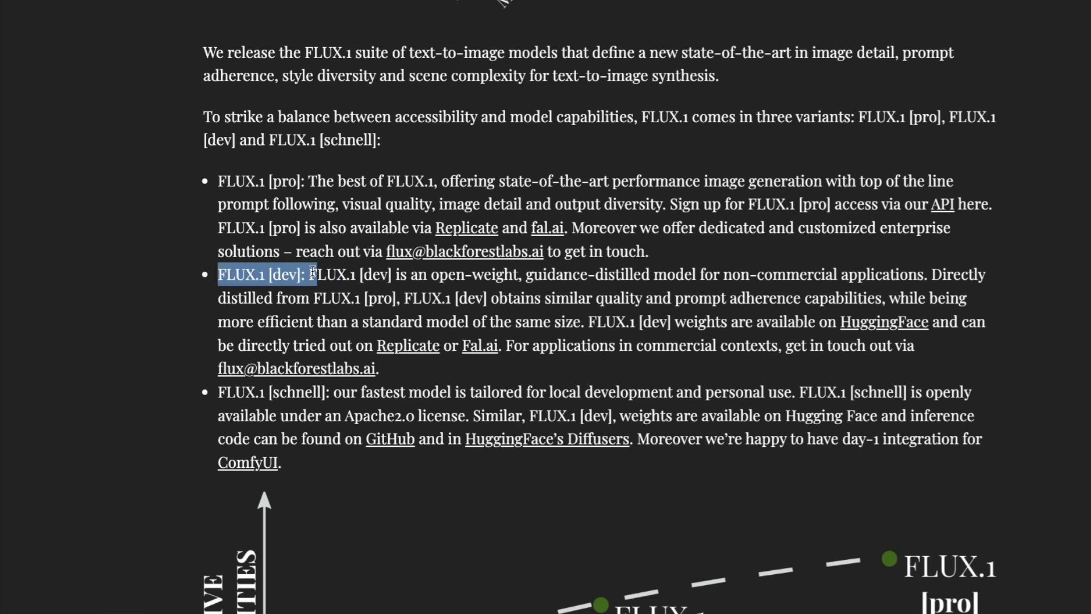
left_click(302, 274)
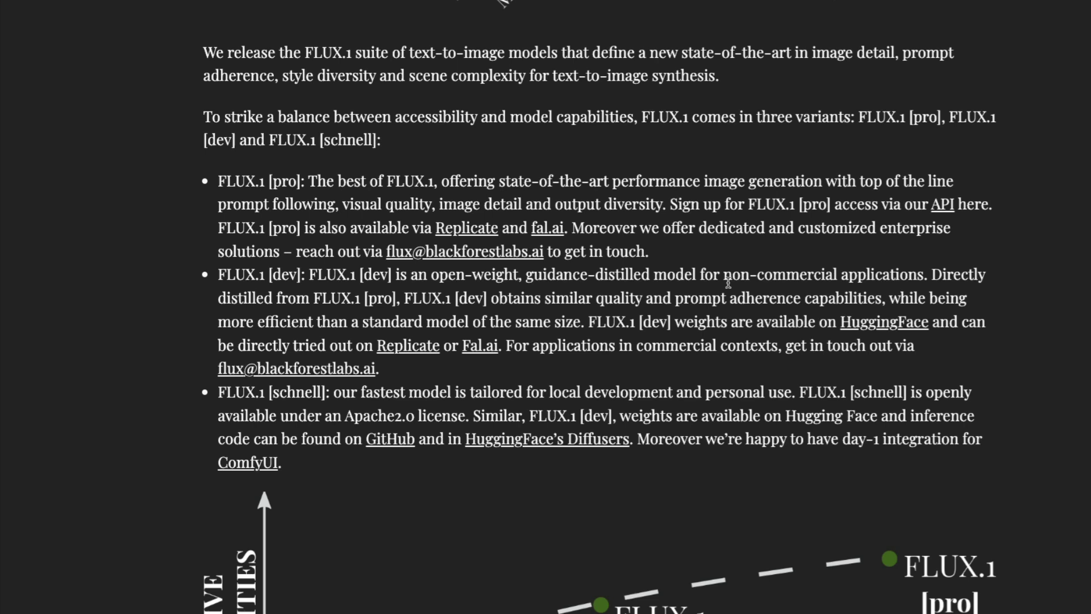
left_click_drag(720, 276, 969, 273)
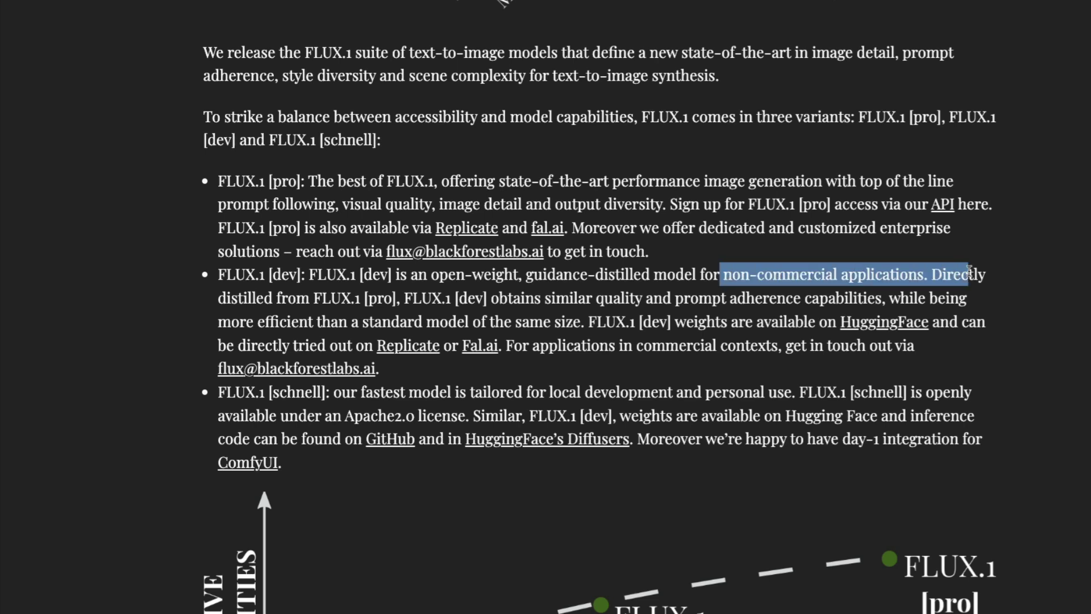
left_click(969, 273)
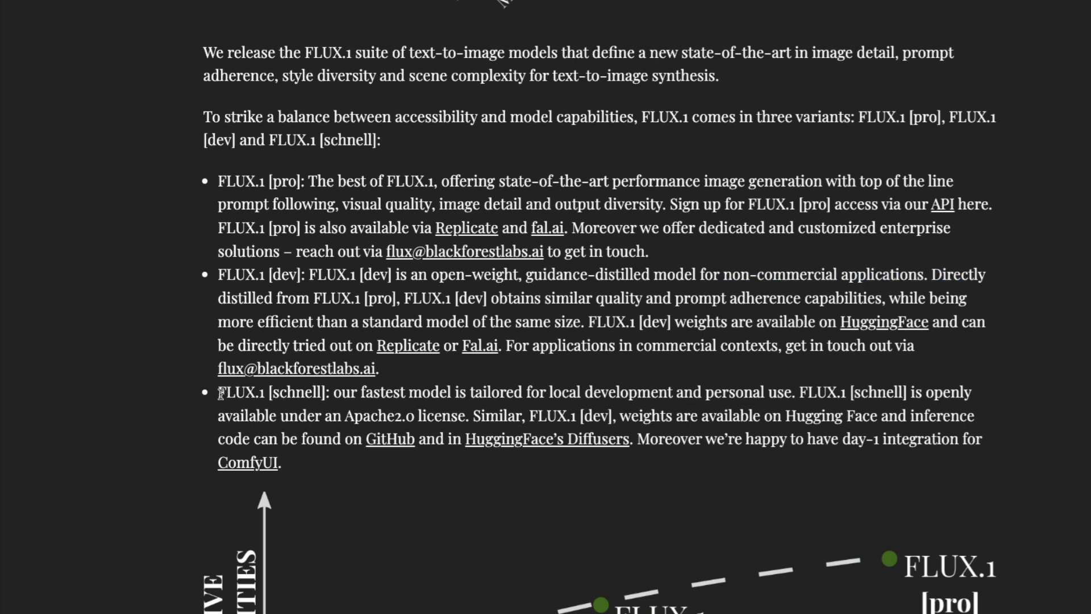
left_click_drag(218, 392, 327, 392)
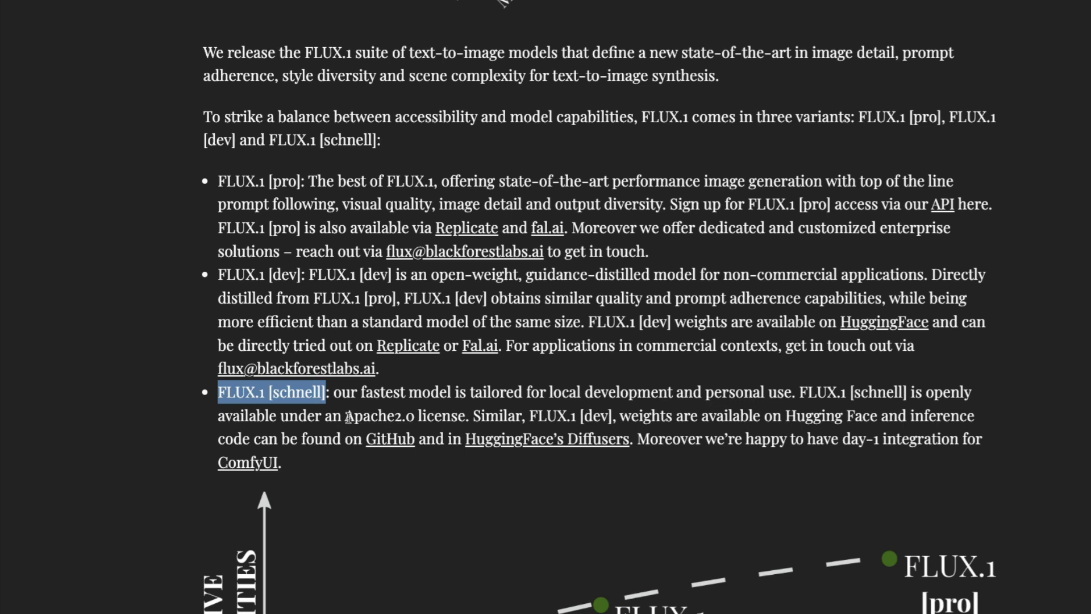
left_click_drag(345, 416, 471, 418)
left_click(639, 408)
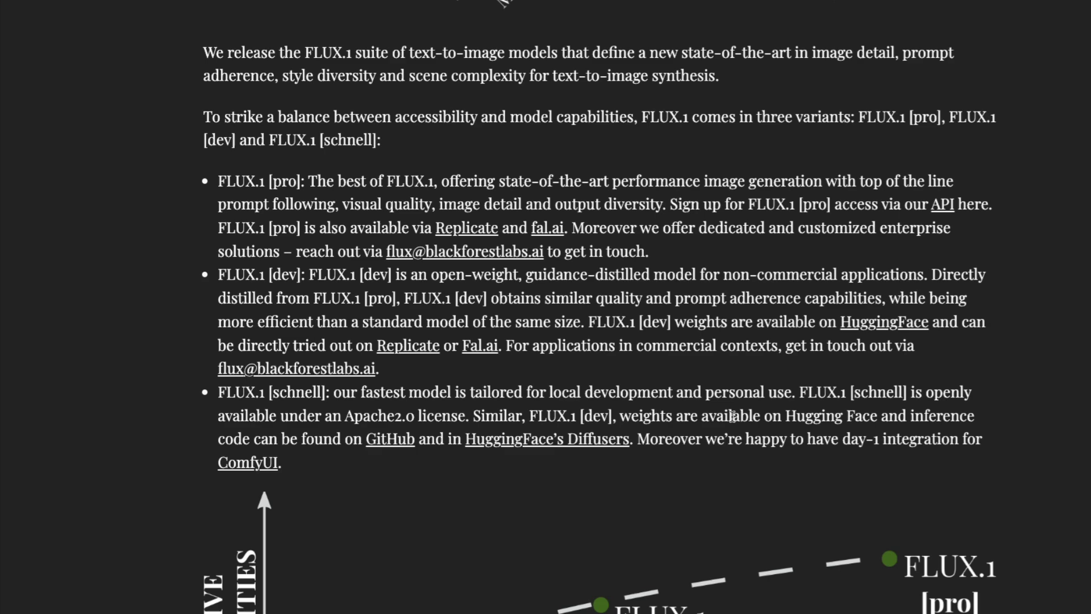
Follow the HuggingFace's Diffusers link, return from its 404, and highlight FLUX.1 [pro] in the sign-up sentence.
left_click(533, 448)
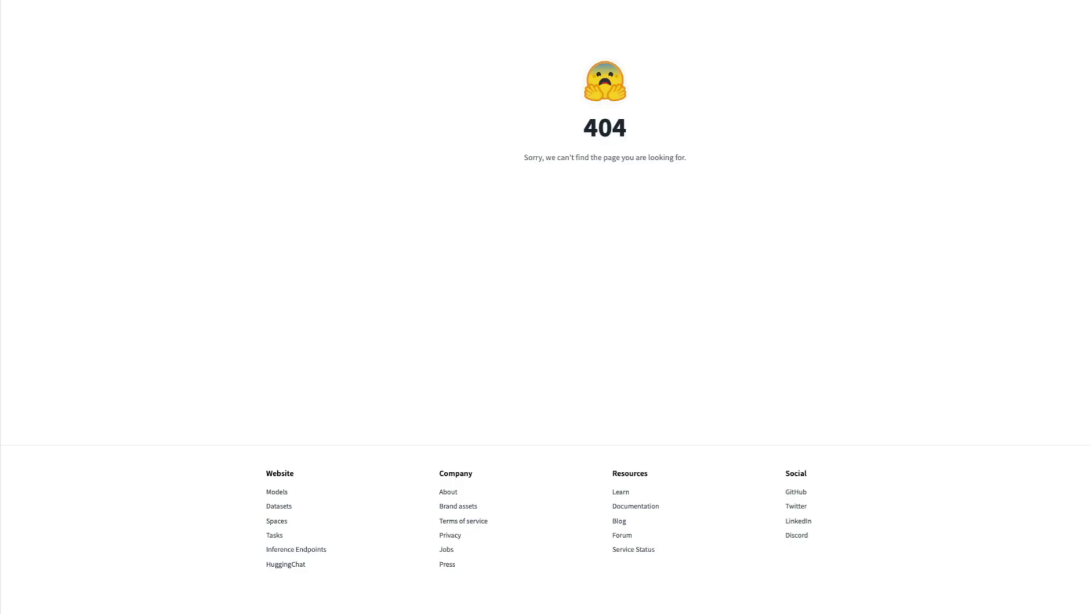
key("alt+Left")
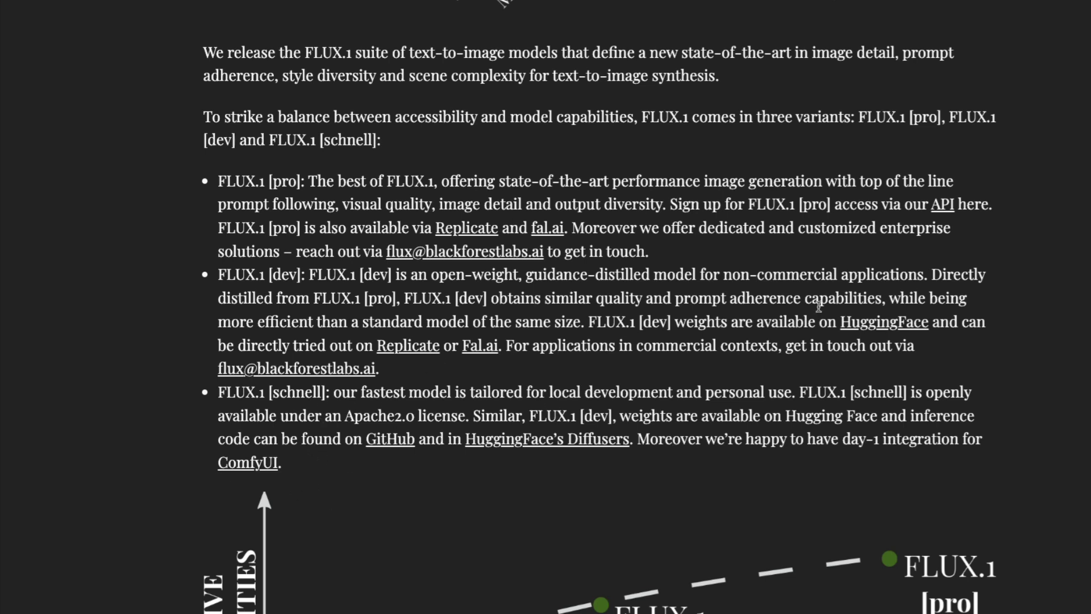
scroll(818, 306, "up", 1)
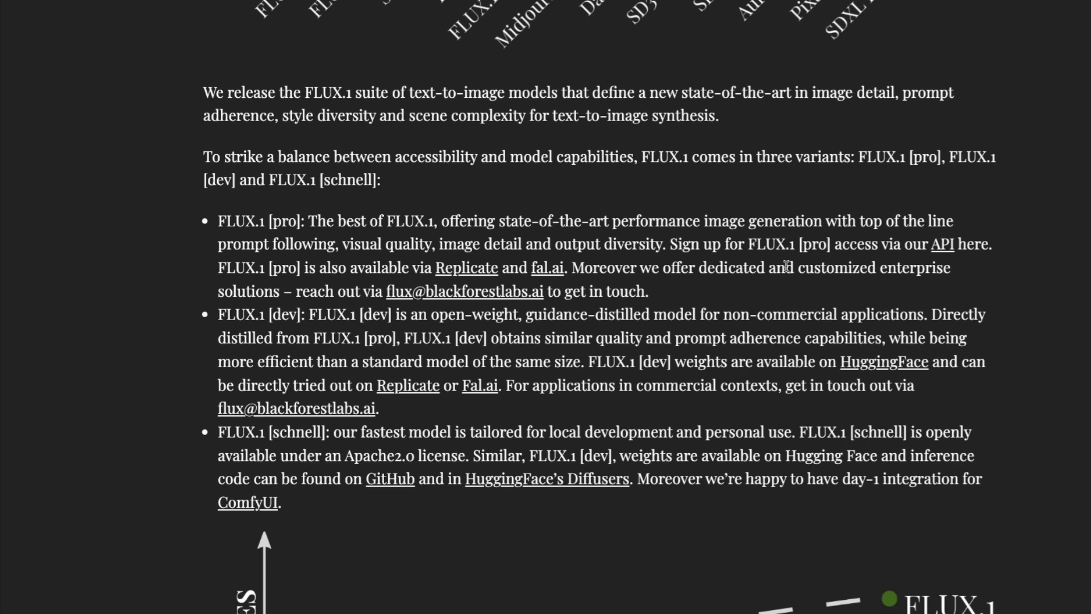
left_click_drag(748, 246, 849, 245)
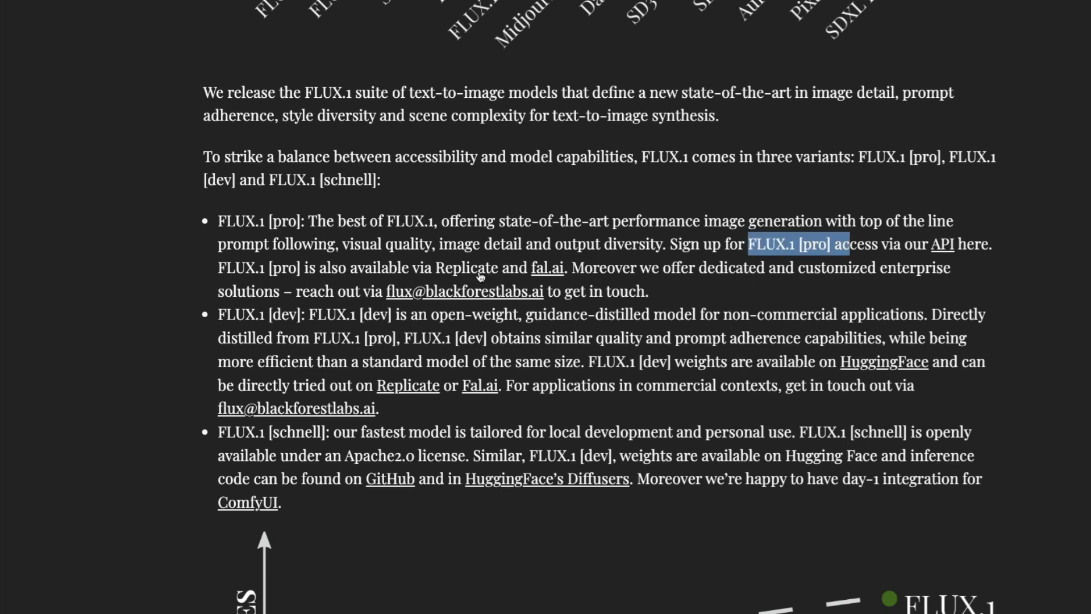
scroll(714, 266, "up", 1)
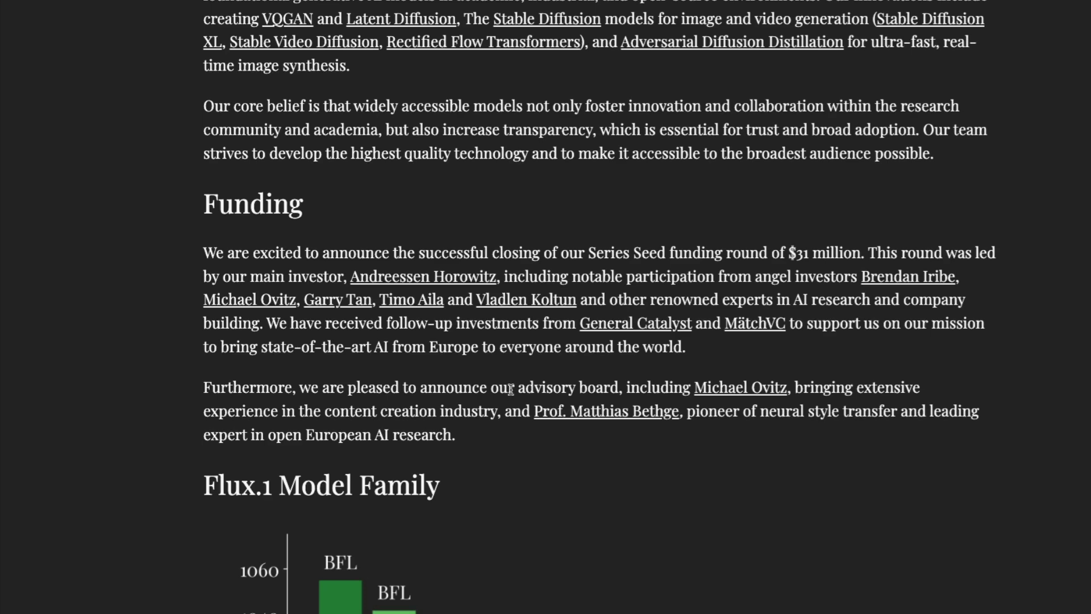
scroll(510, 390, "up", 5)
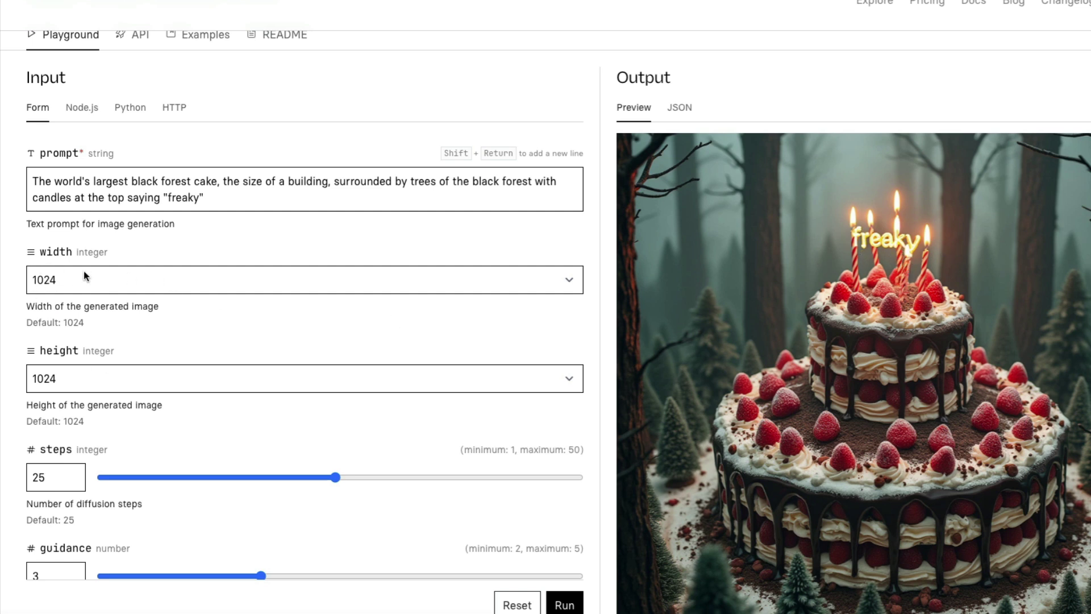
Bring up the flux-pro example showing the cursive 'Roses are red' poem among roses.
scroll(266, 345, "up", 3)
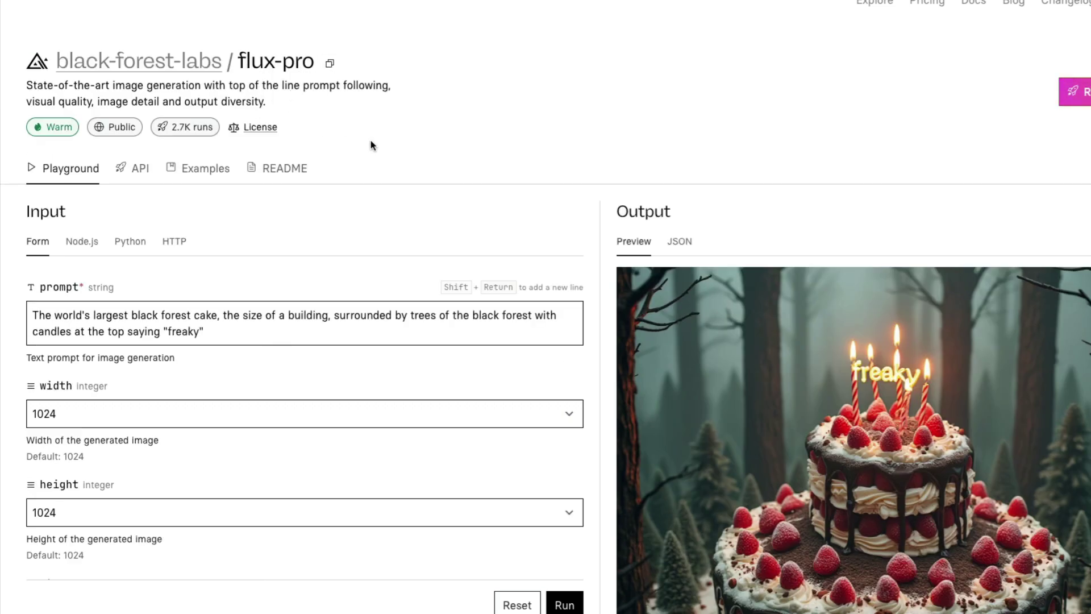
scroll(392, 309, "down", 6)
scroll(392, 310, "down", 8)
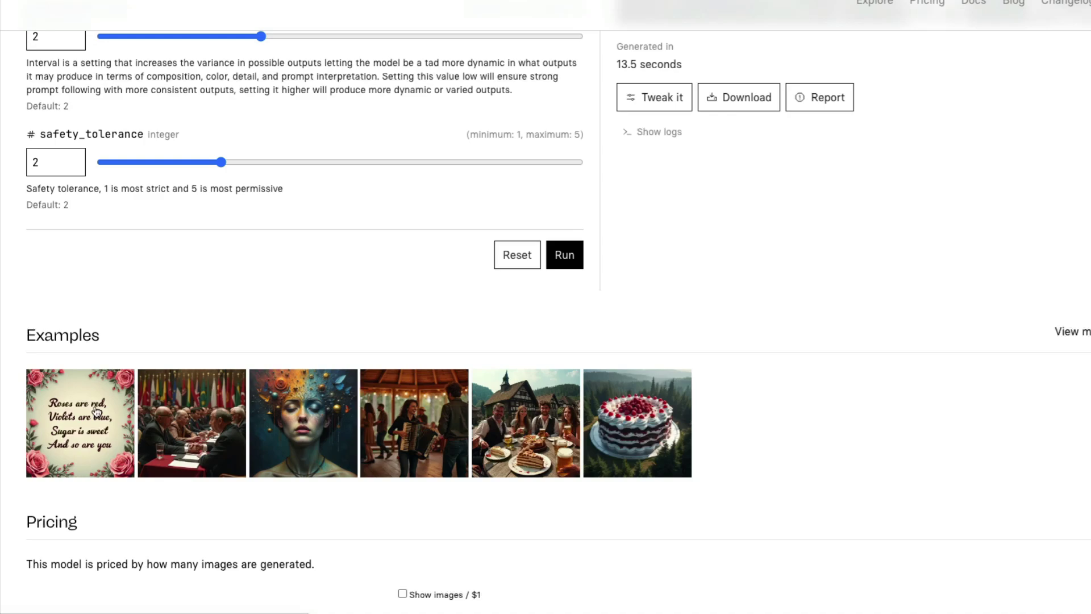
scroll(701, 324, "up", 5)
scroll(700, 322, "up", 8)
scroll(700, 321, "down", 15)
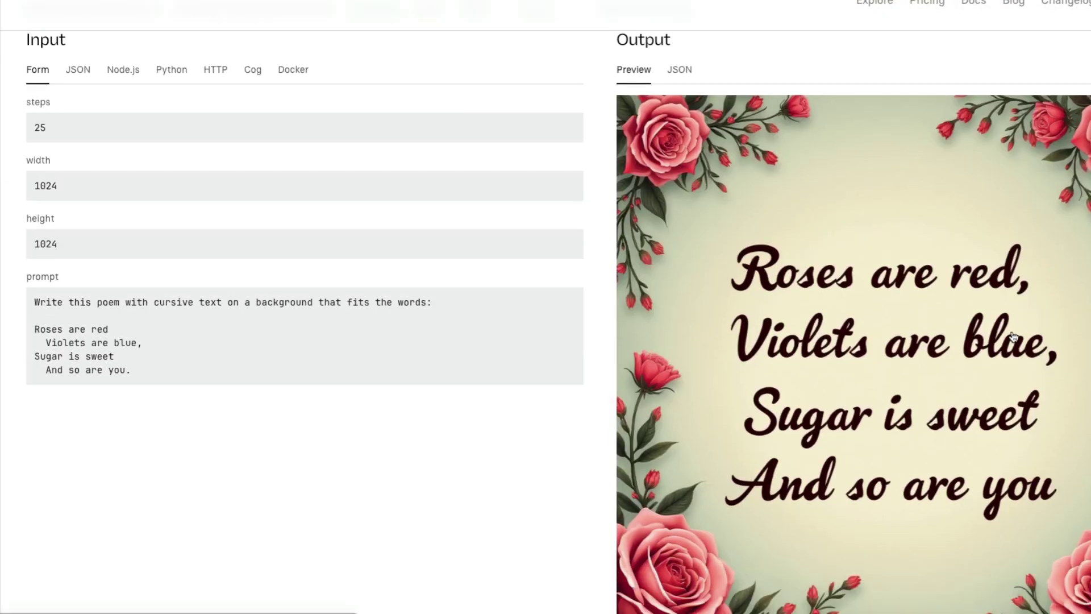
Scroll to the diplomatic negotiation prediction: 40 steps at 1024×1024, with prompt and output.
scroll(745, 377, "down", 5)
scroll(745, 377, "down", 2)
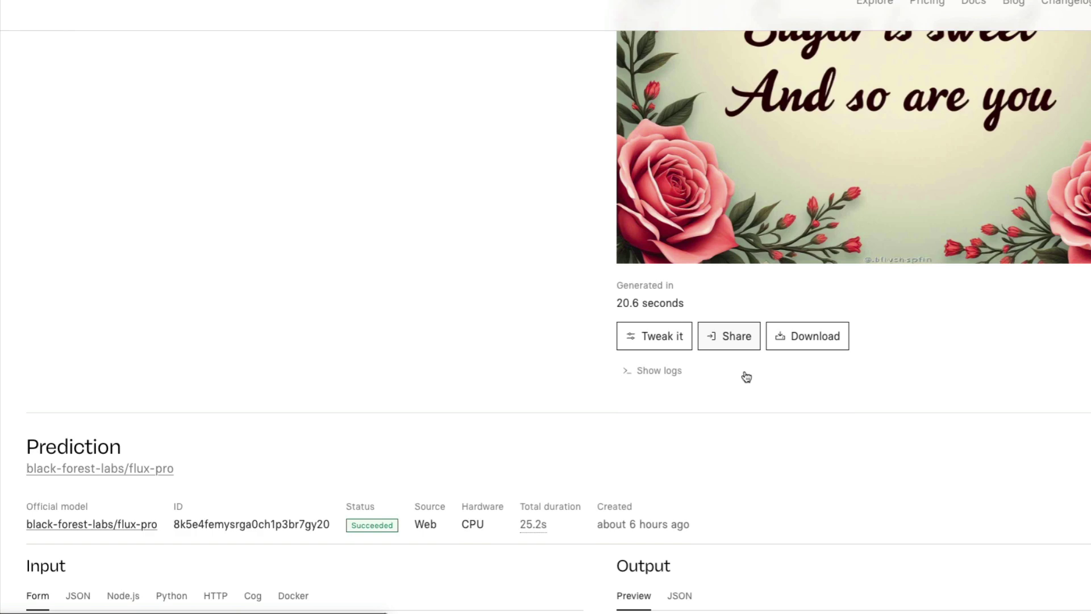
scroll(745, 377, "down", 5)
scroll(746, 376, "down", 6)
scroll(745, 377, "up", 2)
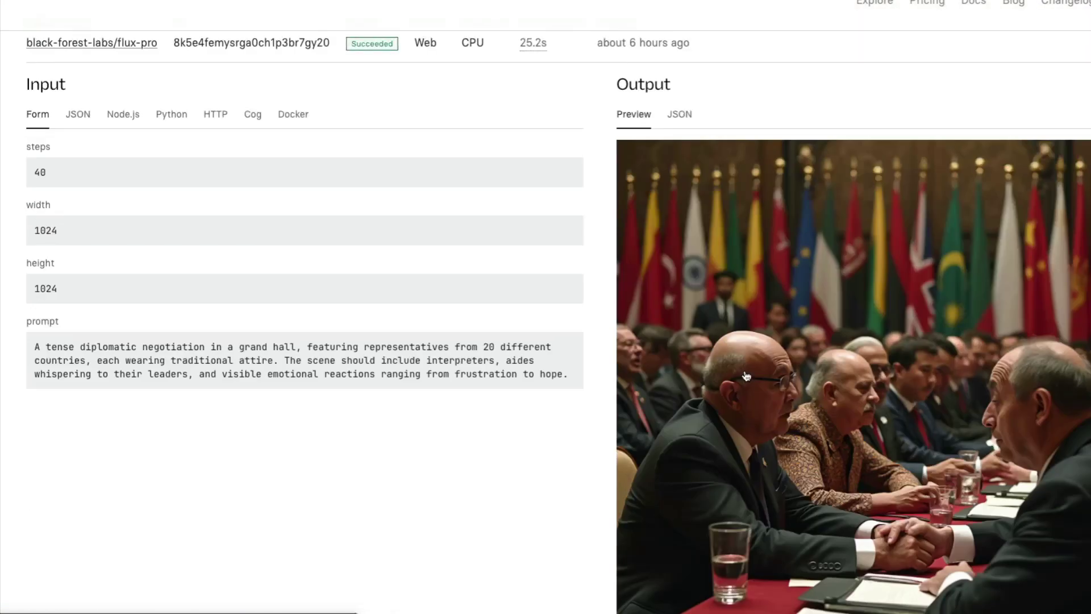
scroll(344, 353, "down", 1)
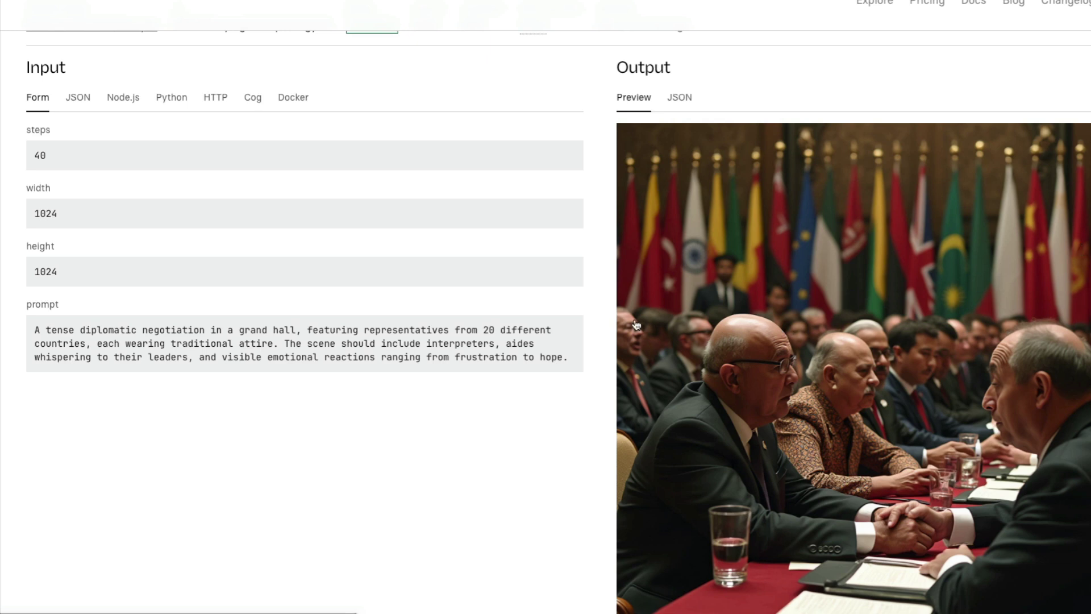
Scroll past the consciousness prediction to the accordion dance-floor example, 25 steps at 1024×1024.
scroll(793, 331, "down", 3)
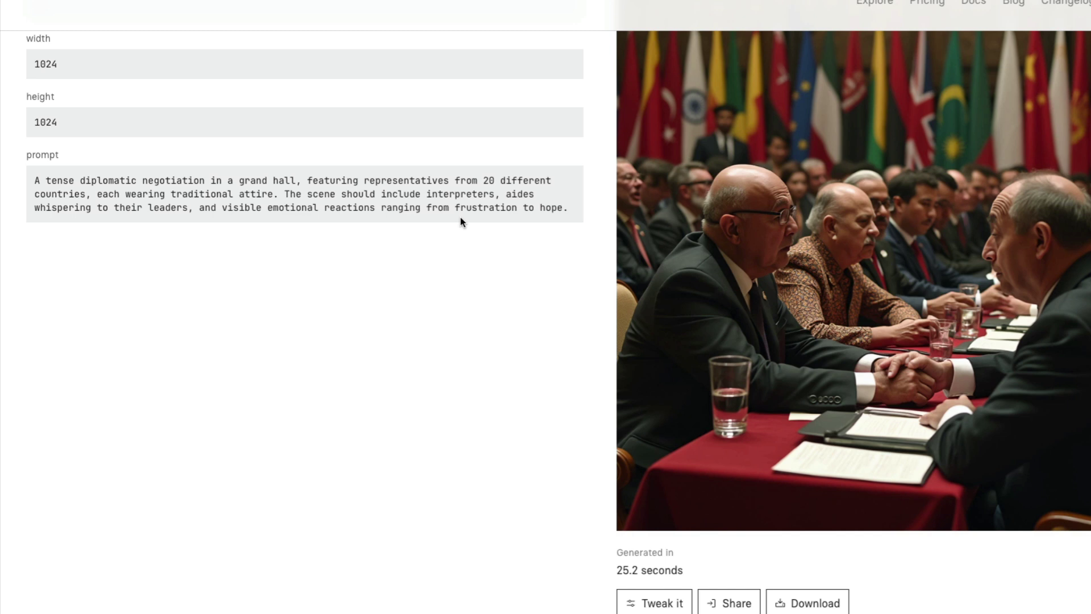
scroll(441, 228, "down", 10)
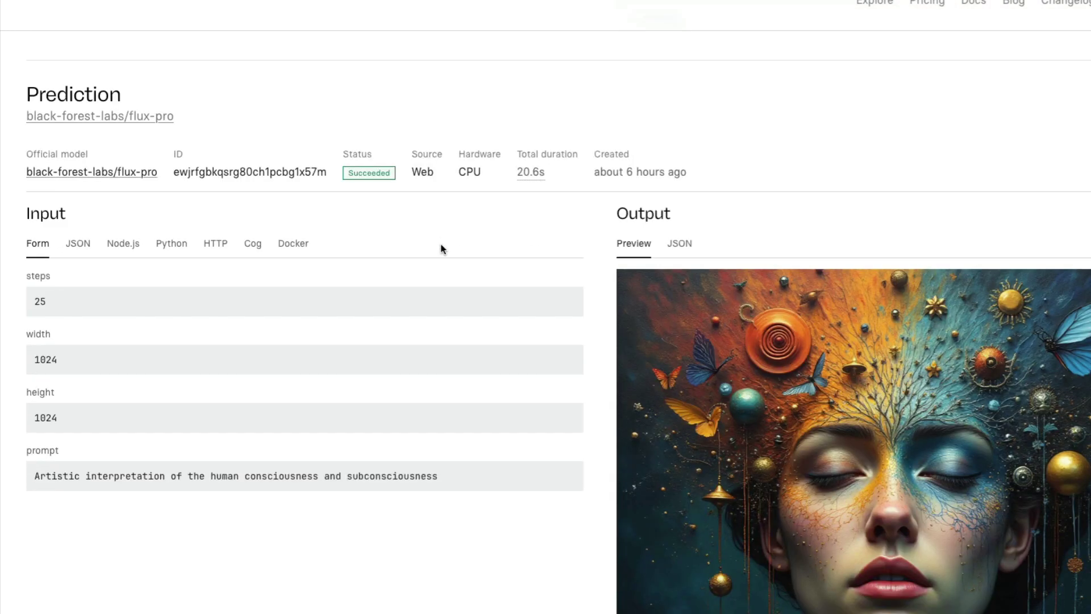
scroll(441, 248, "down", 1)
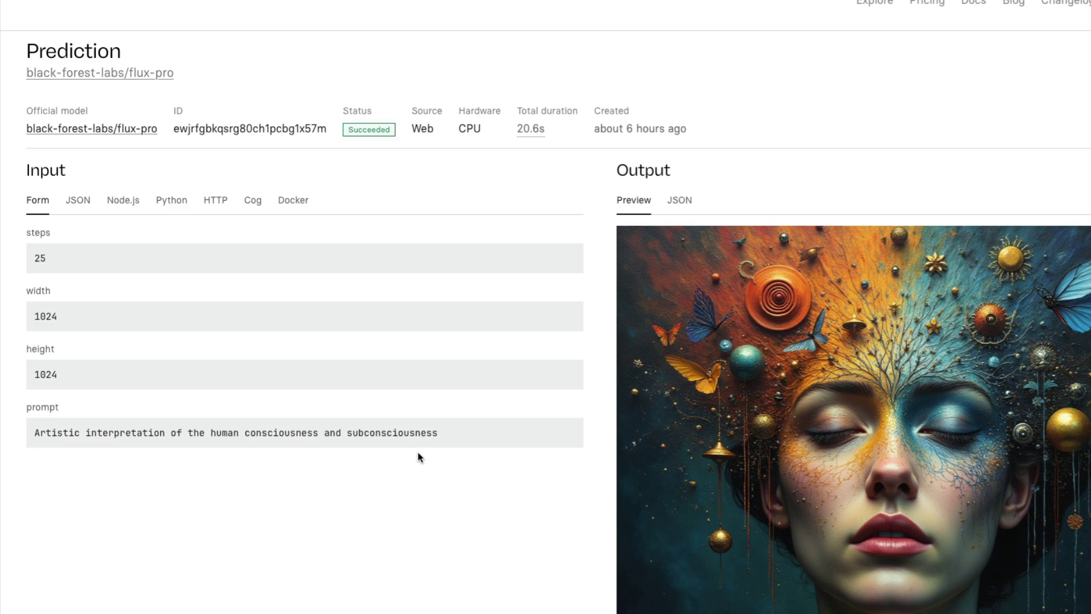
scroll(424, 458, "down", 2)
scroll(424, 457, "down", 1)
scroll(424, 458, "down", 3)
scroll(512, 446, "down", 5)
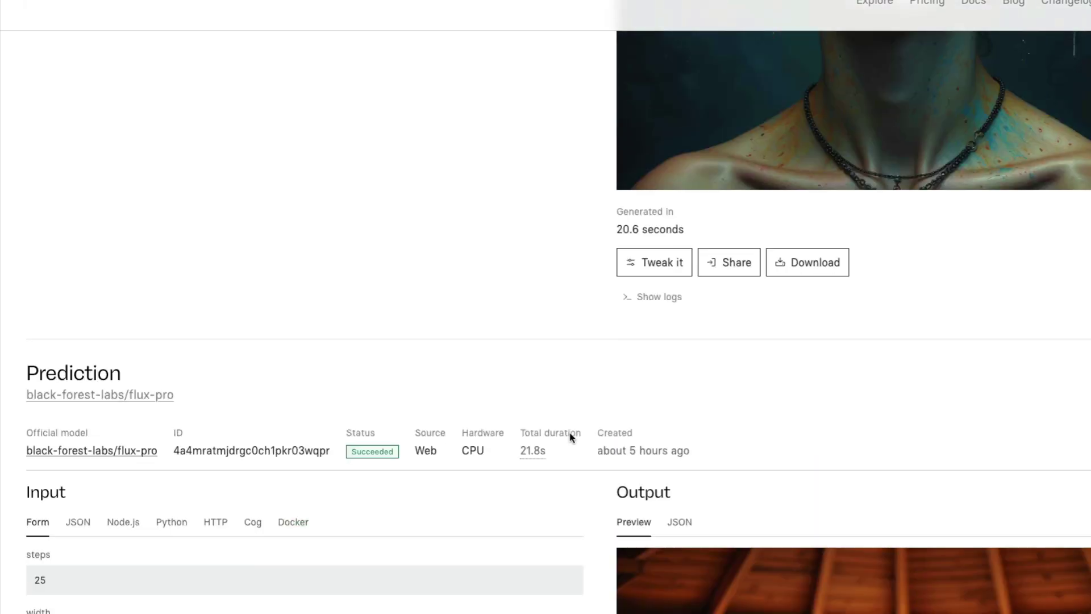
scroll(571, 437, "down", 6)
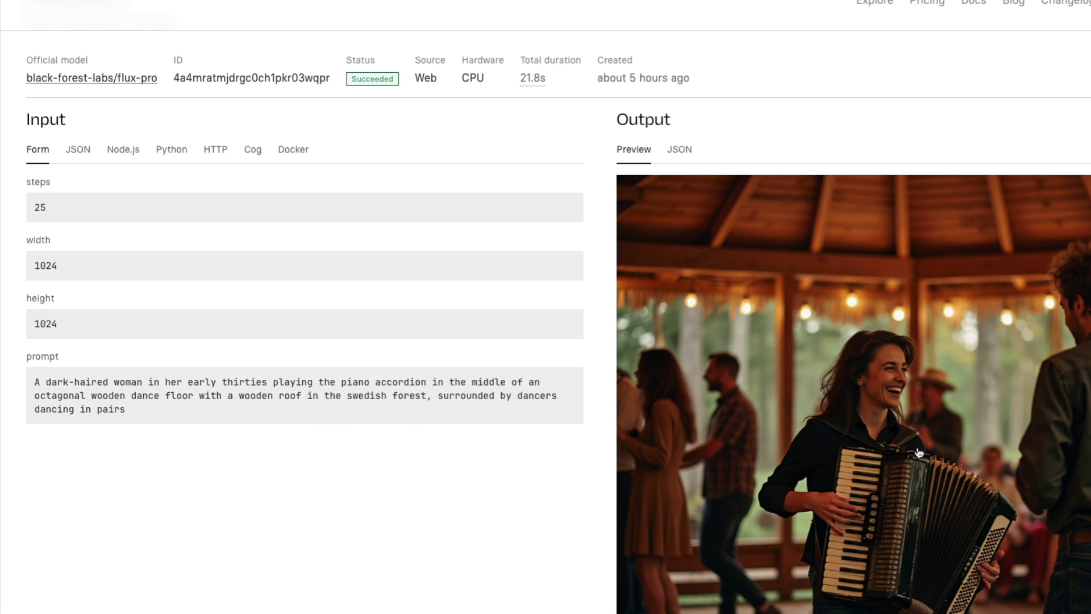
scroll(919, 453, "down", 1)
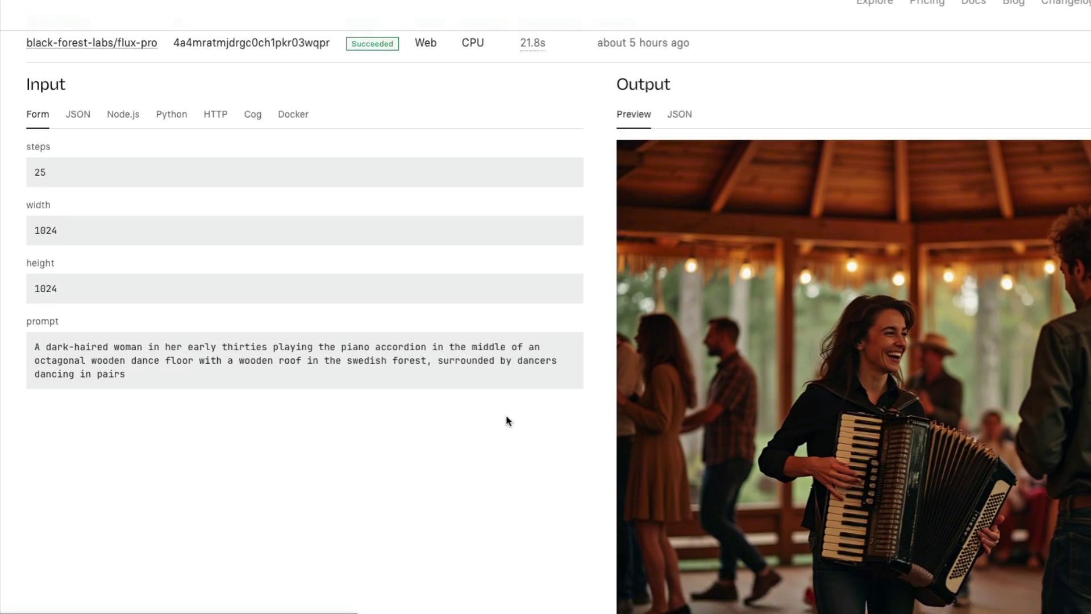
scroll(510, 422, "down", 1)
scroll(993, 453, "down", 3)
scroll(995, 453, "up", 4)
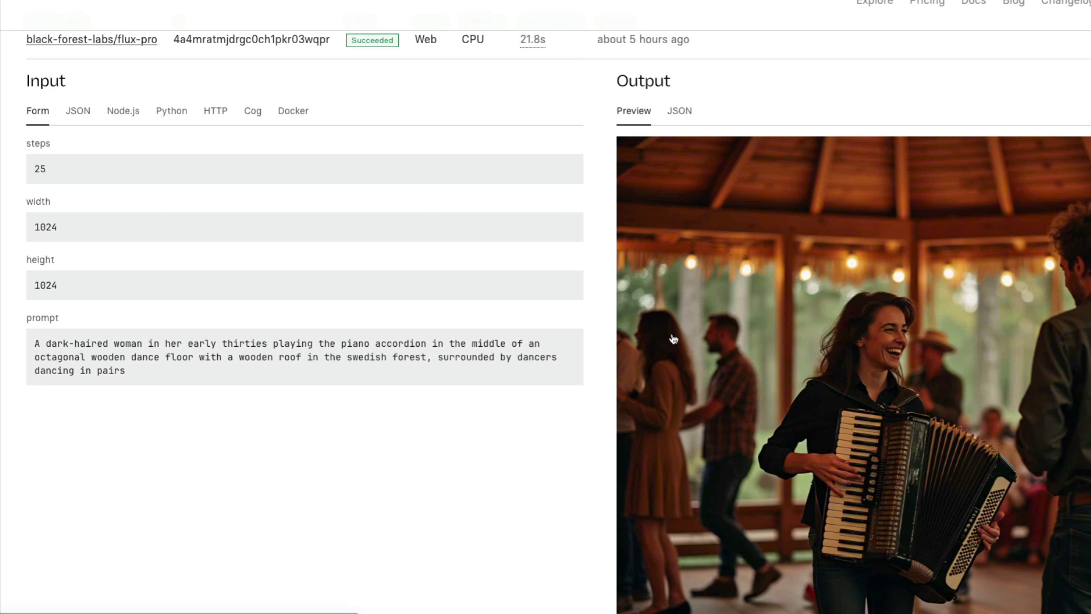
Scroll to the Black Forest cake village prediction and highlight the end of its prompt.
scroll(777, 358, "down", 5)
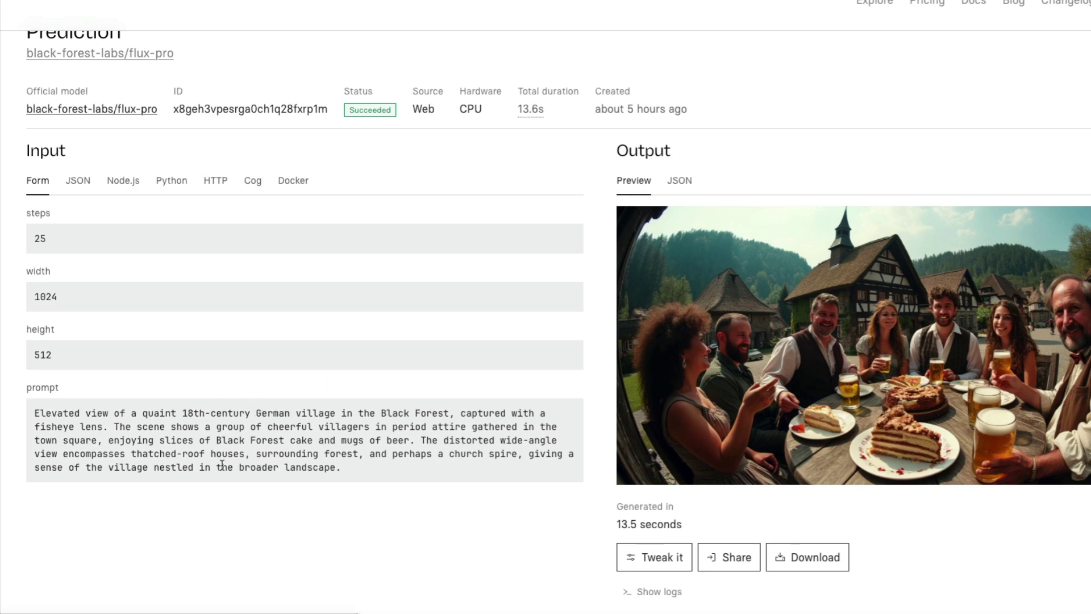
left_click_drag(154, 469, 324, 470)
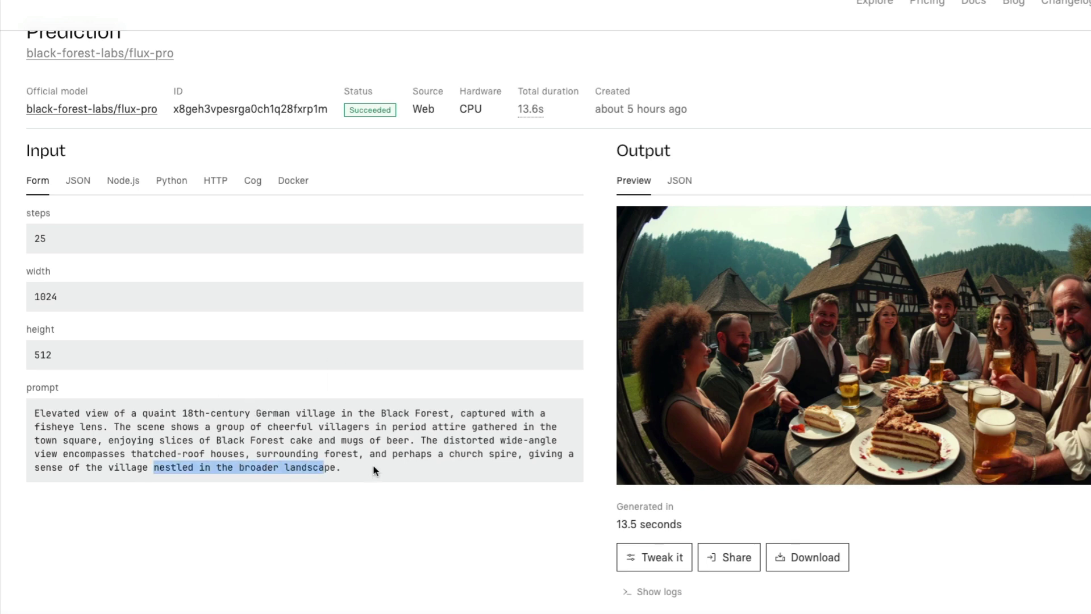
scroll(1016, 257, "down", 2)
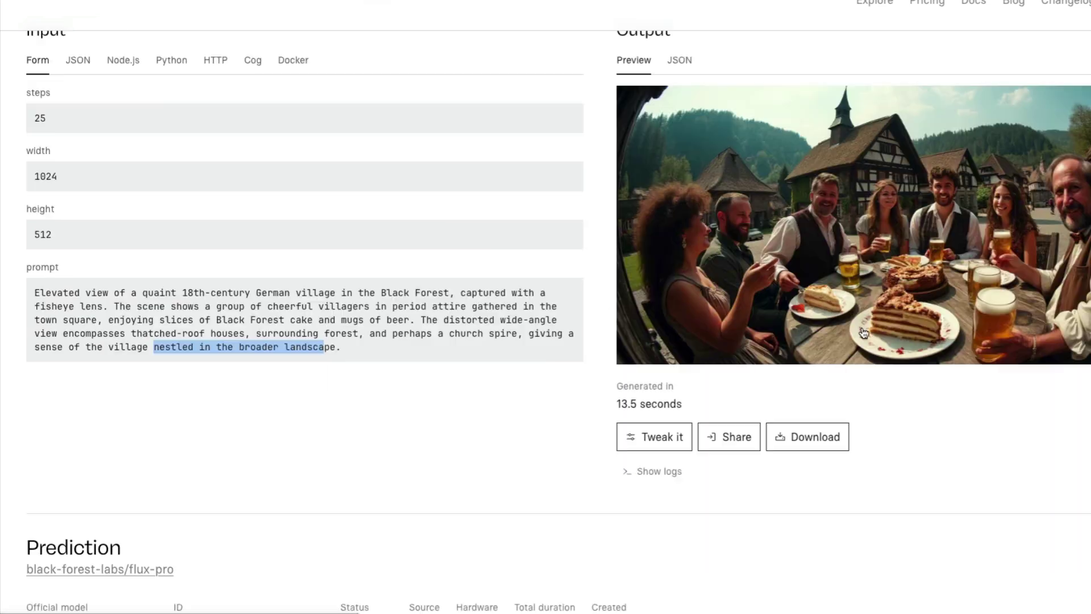
Go to the black-forest-labs organisation page and open its flux-schnell model.
scroll(852, 325, "down", 8)
scroll(852, 325, "down", 2)
scroll(854, 331, "down", 4)
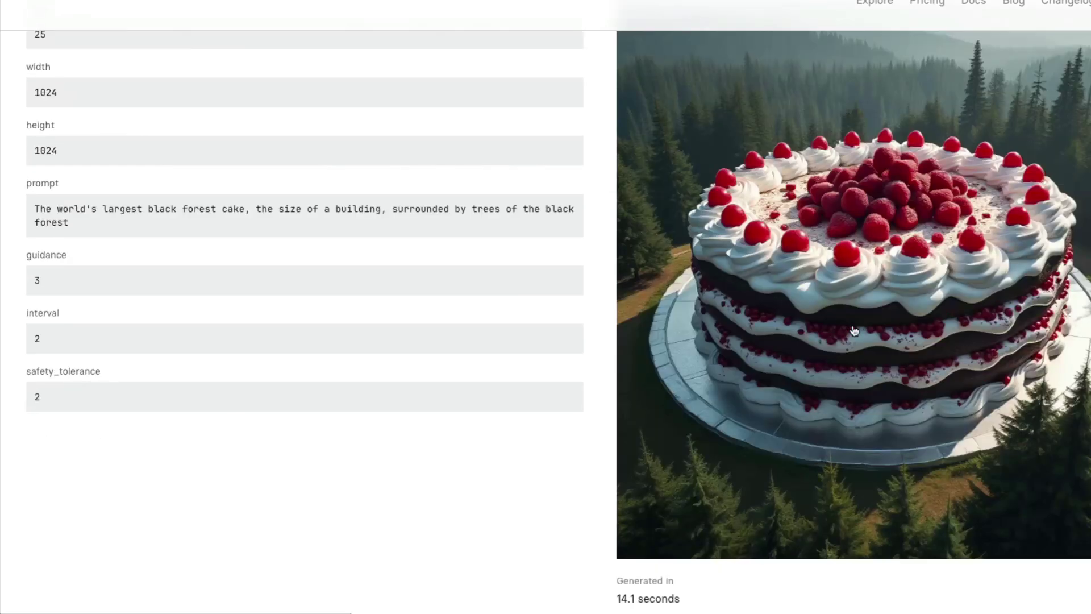
scroll(852, 331, "down", 5)
scroll(852, 332, "up", 15)
scroll(853, 331, "up", 10)
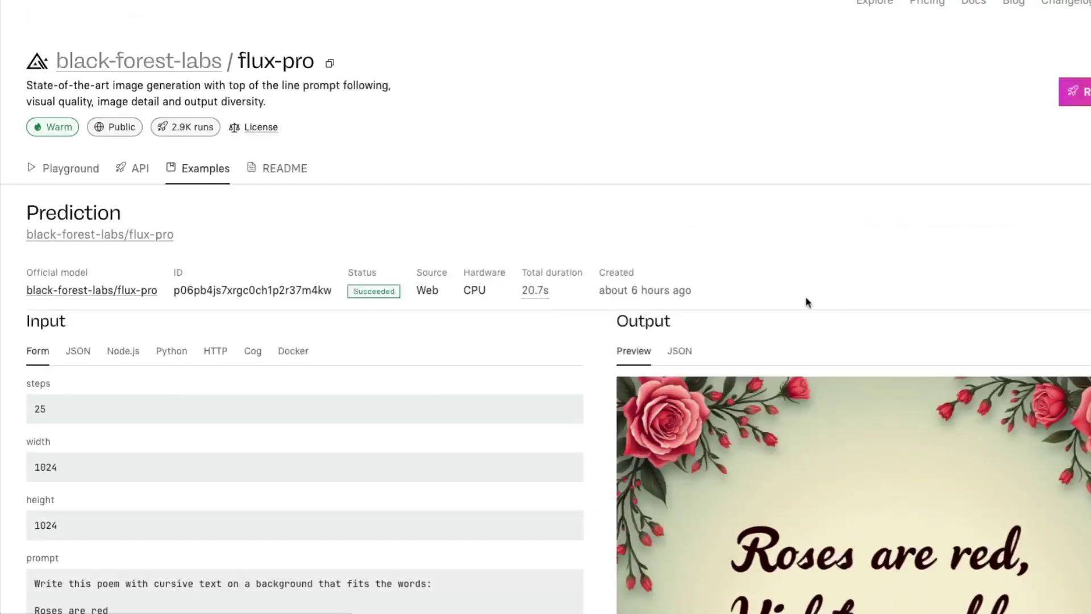
triple_click(174, 71)
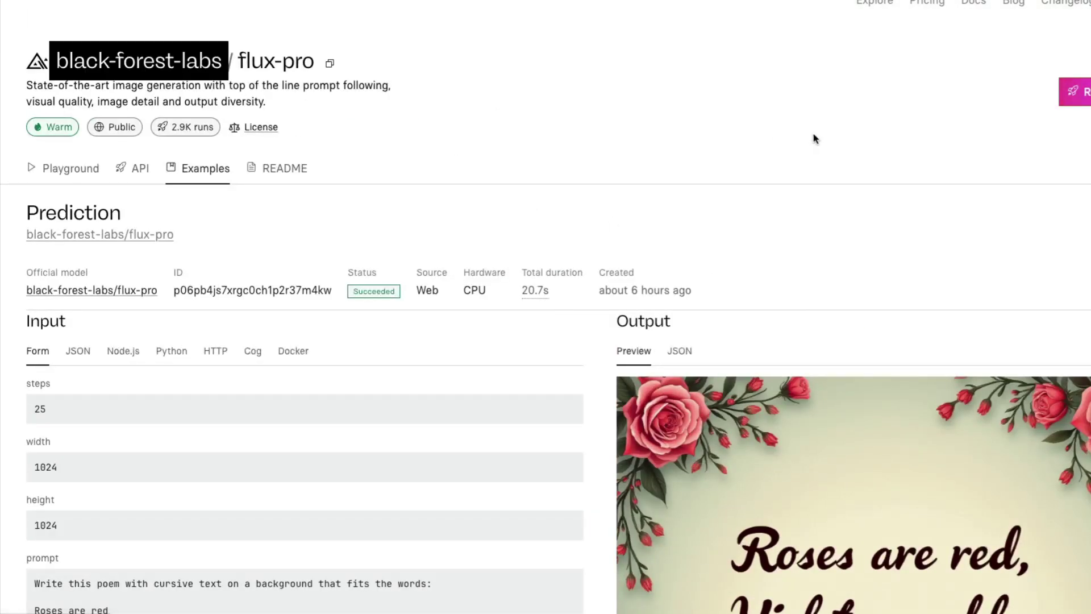
scroll(847, 319, "down", 3)
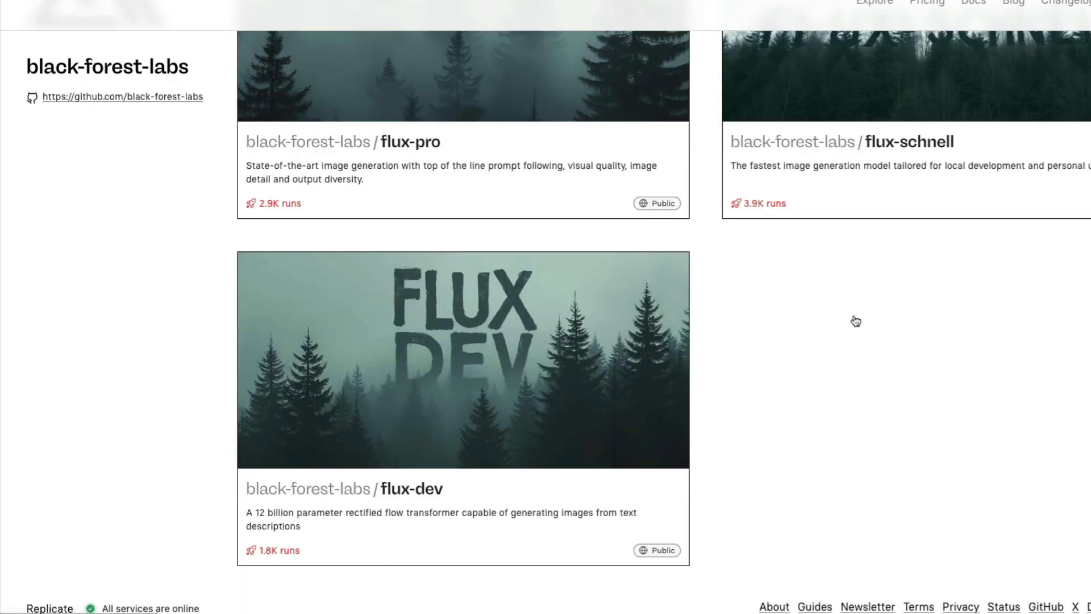
scroll(818, 318, "up", 3)
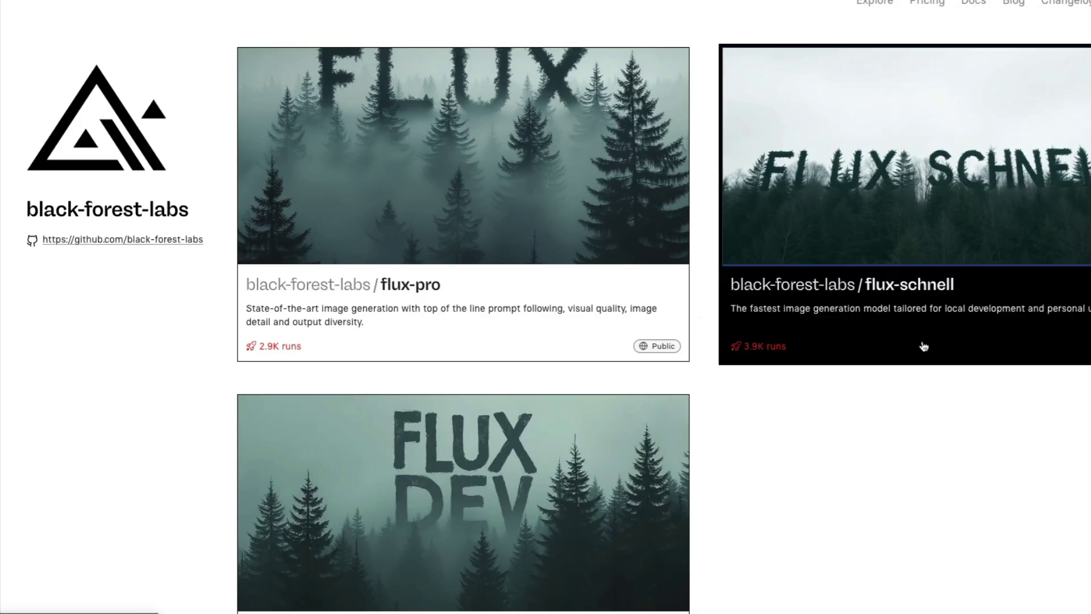
left_click(974, 61)
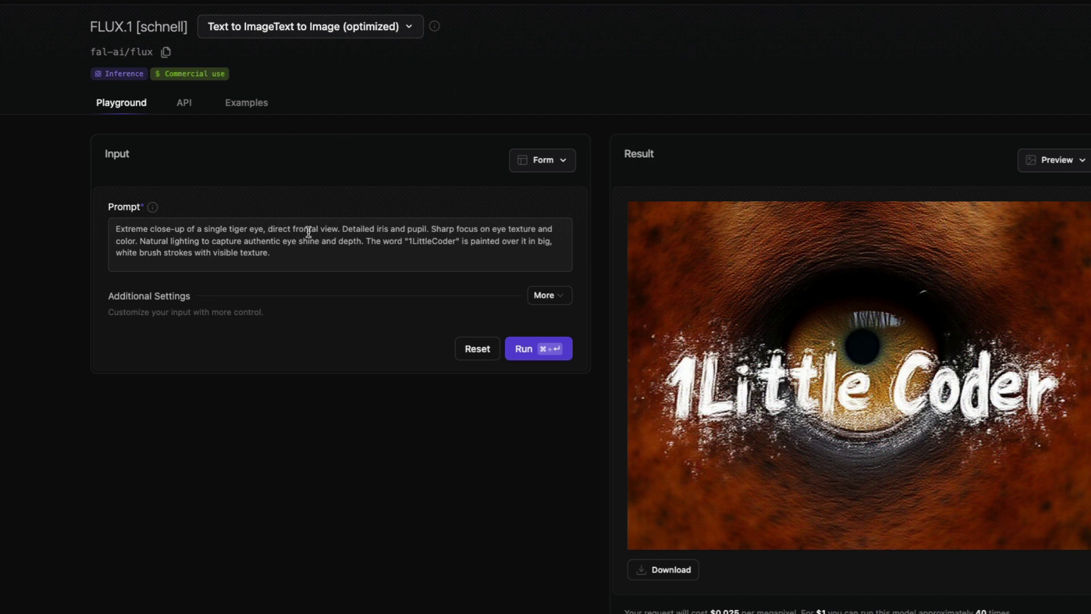
left_click_drag(264, 231, 511, 230)
left_click(369, 231)
left_click(508, 230)
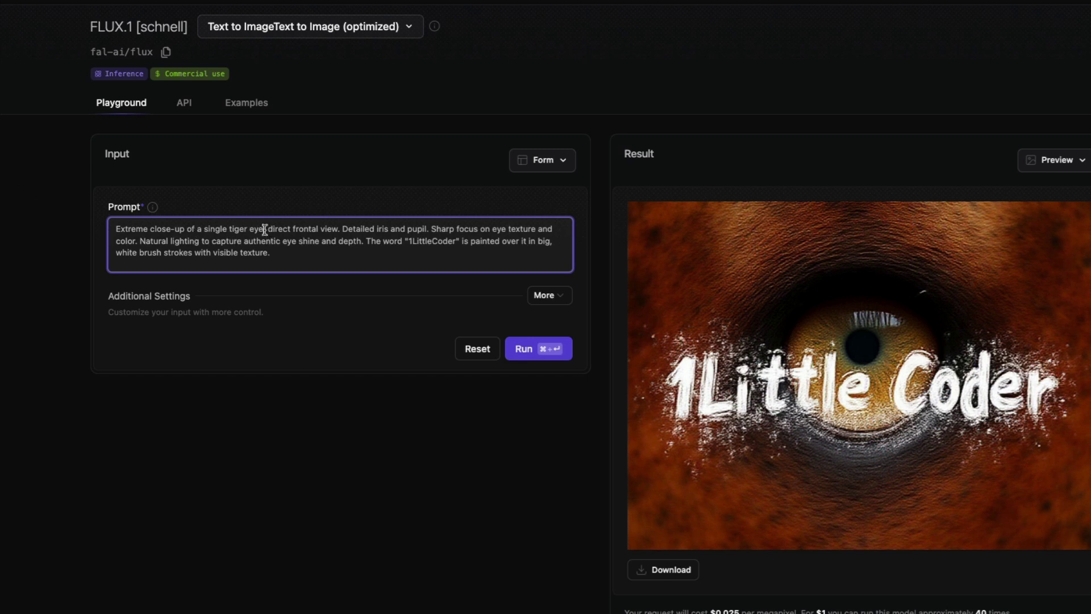
Replace 'single tiger eye, direct frontal view.' with 'a birthday cake' in the prompt and run it.
left_click_drag(208, 228, 340, 228)
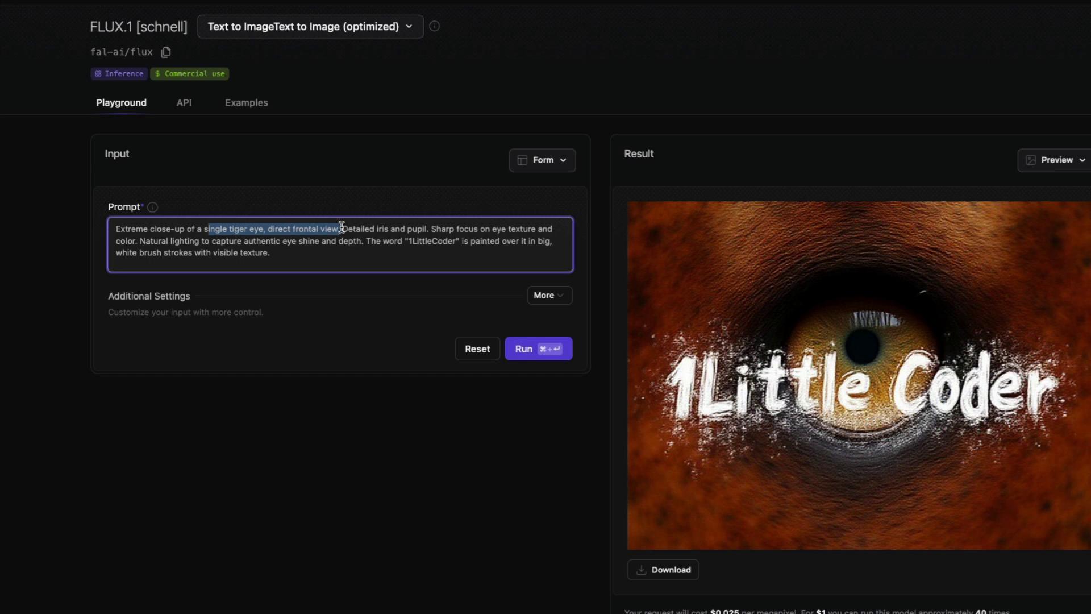
key("BackSpace")
key("BackSpace")
key("BackSpace")
key("BackSpace")
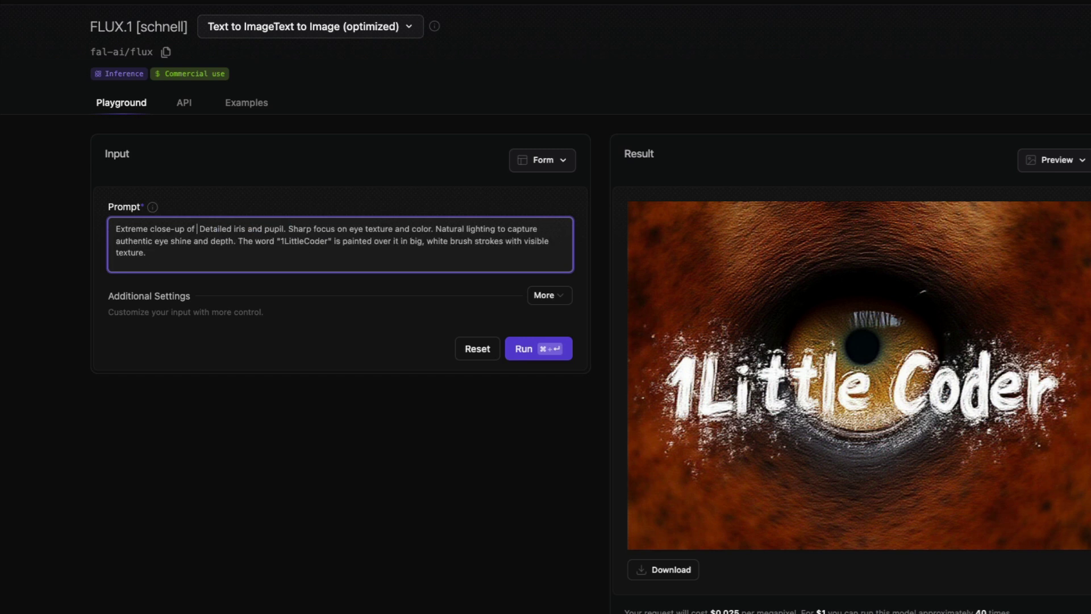
type("a birthday")
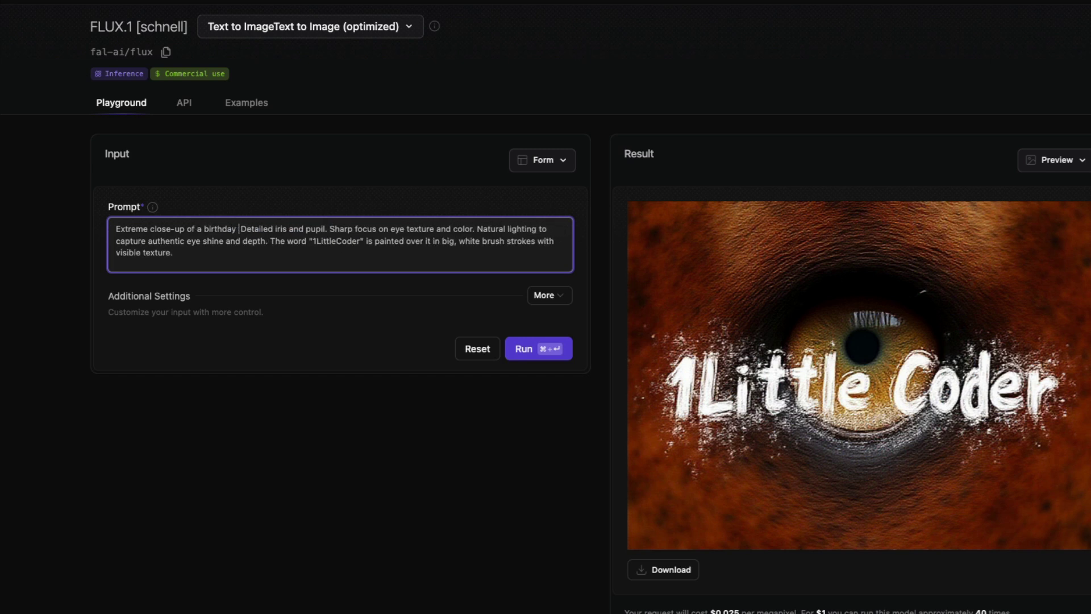
type(" cake")
key("super+Return")
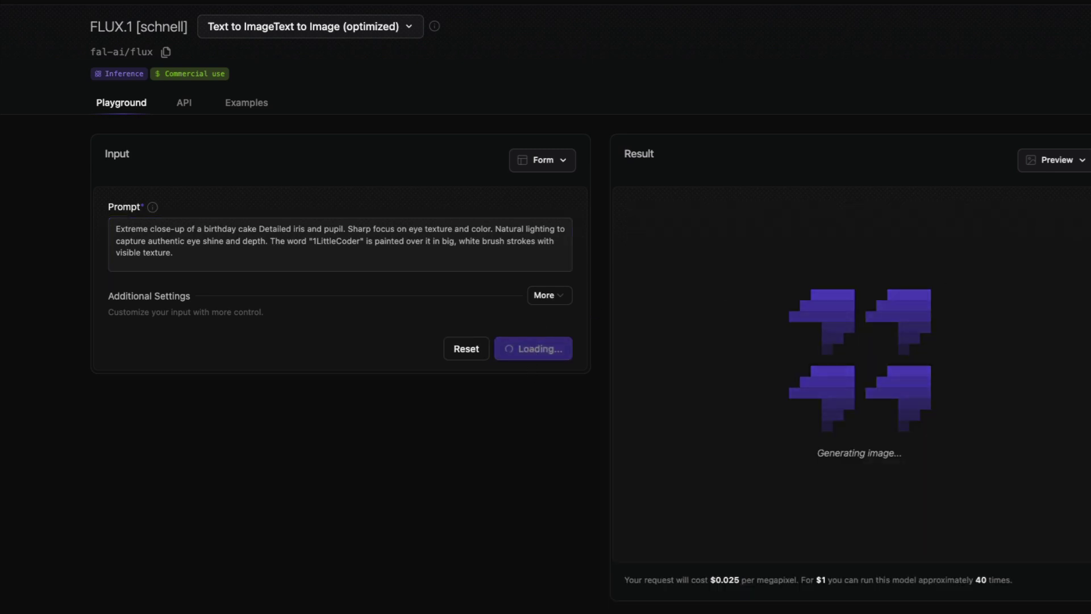
scroll(895, 289, "down", 1)
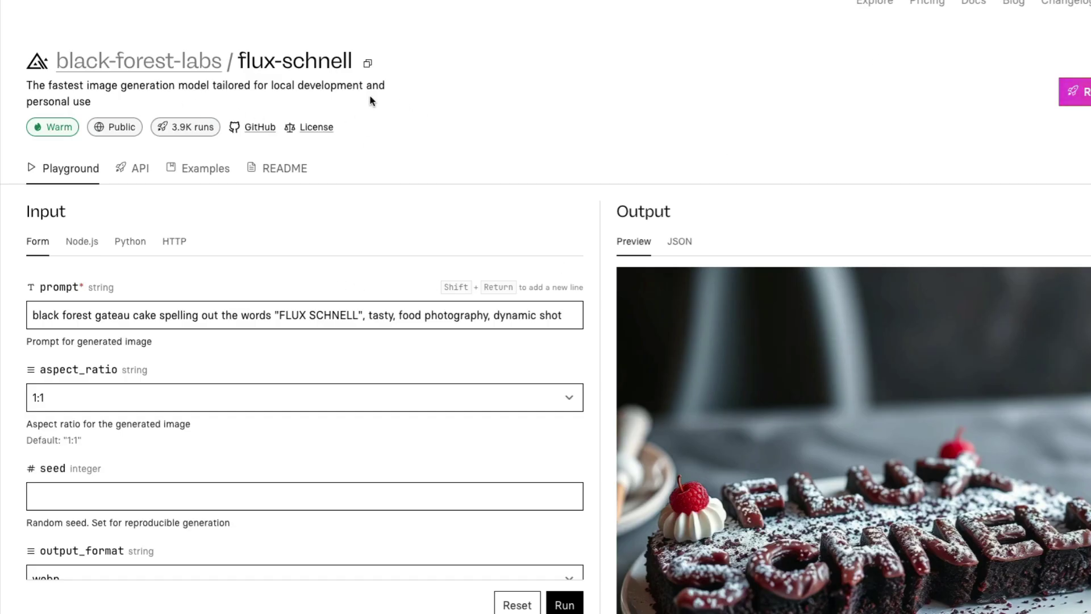
Scroll the flux-schnell README down to the Labrador-in-a-black-forest example, generated in 1.3 seconds.
scroll(572, 205, "down", 3)
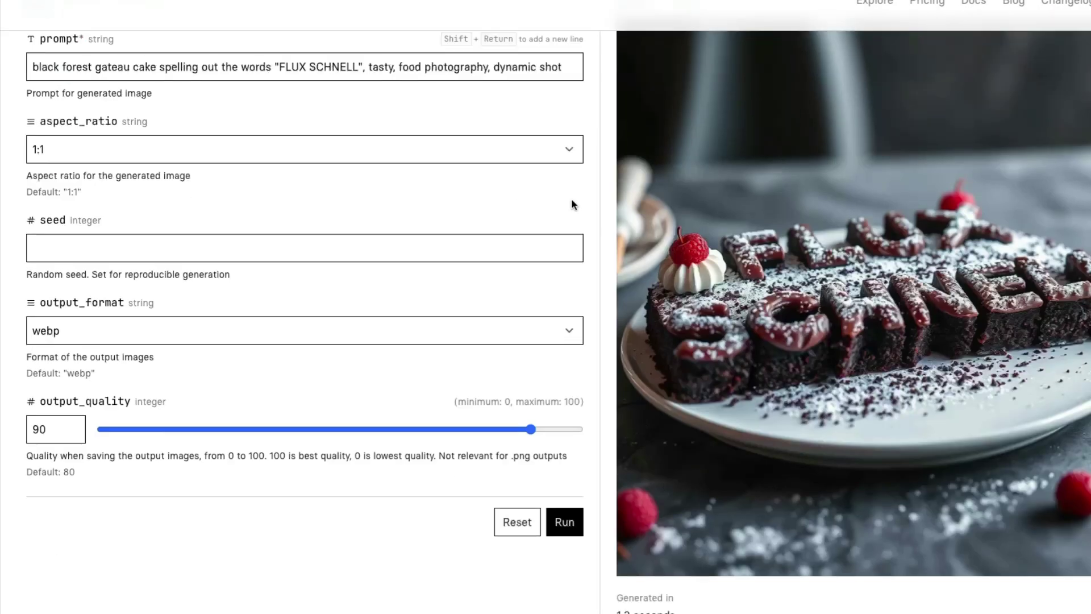
scroll(573, 206, "down", 4)
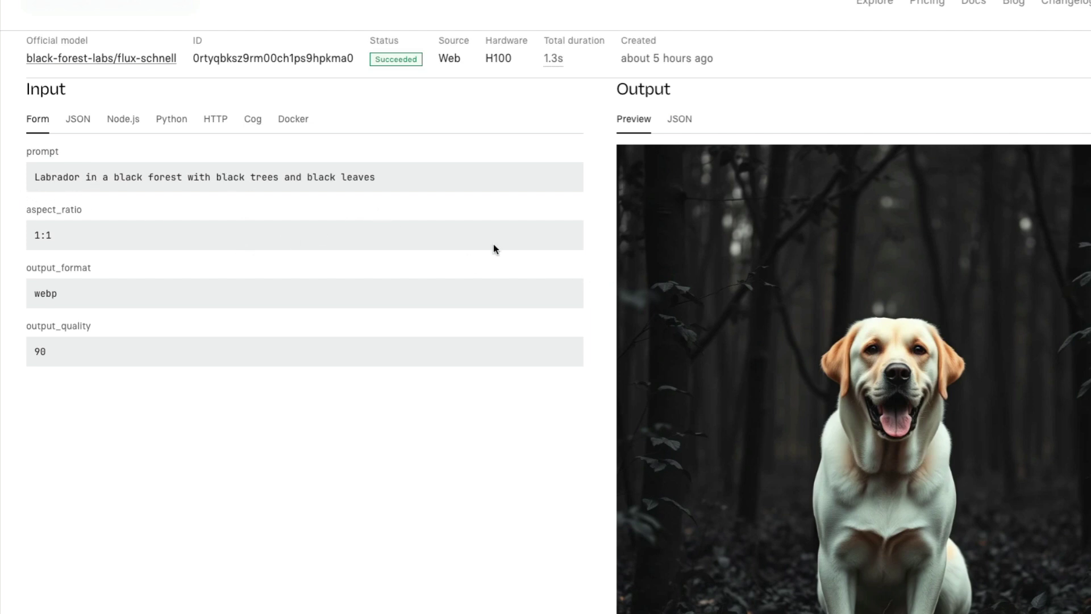
Scroll to the black forest cake example and pick out the word 'cake' in its prompt.
scroll(500, 250, "down", 3)
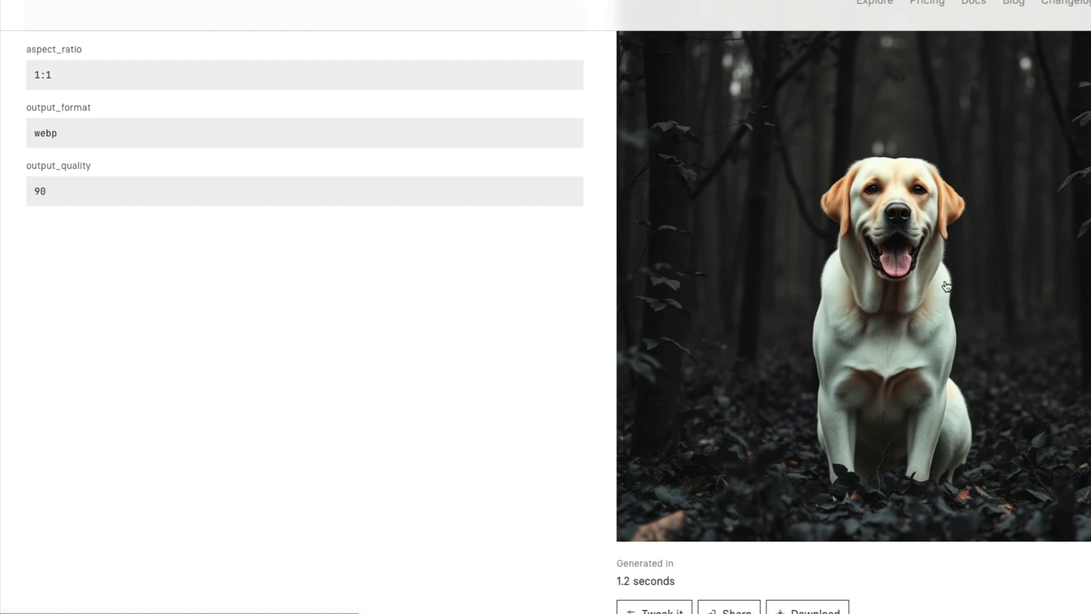
scroll(944, 282, "down", 1)
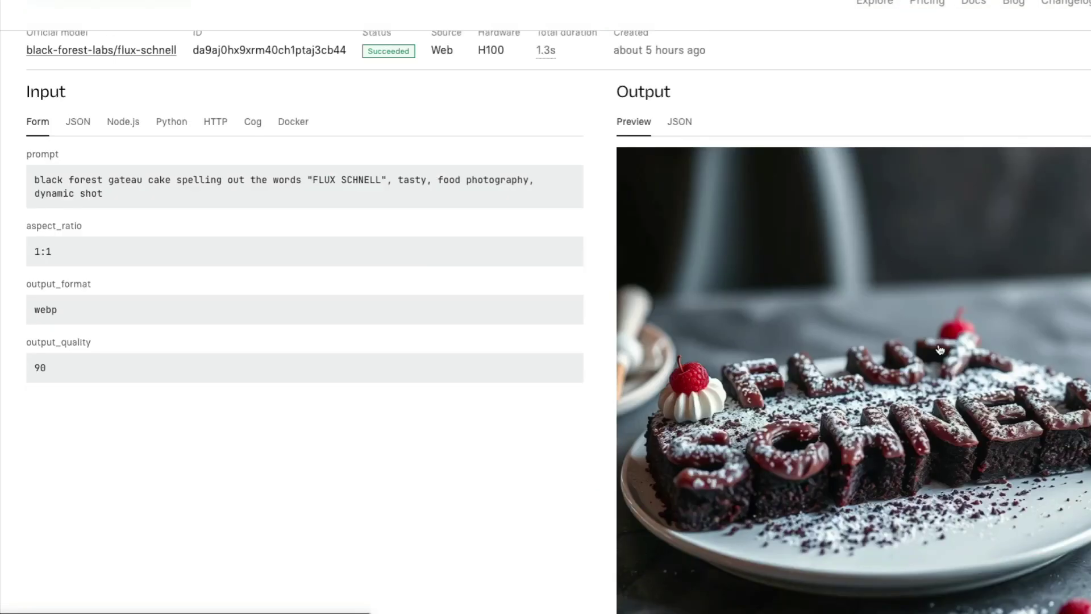
double_click(160, 180)
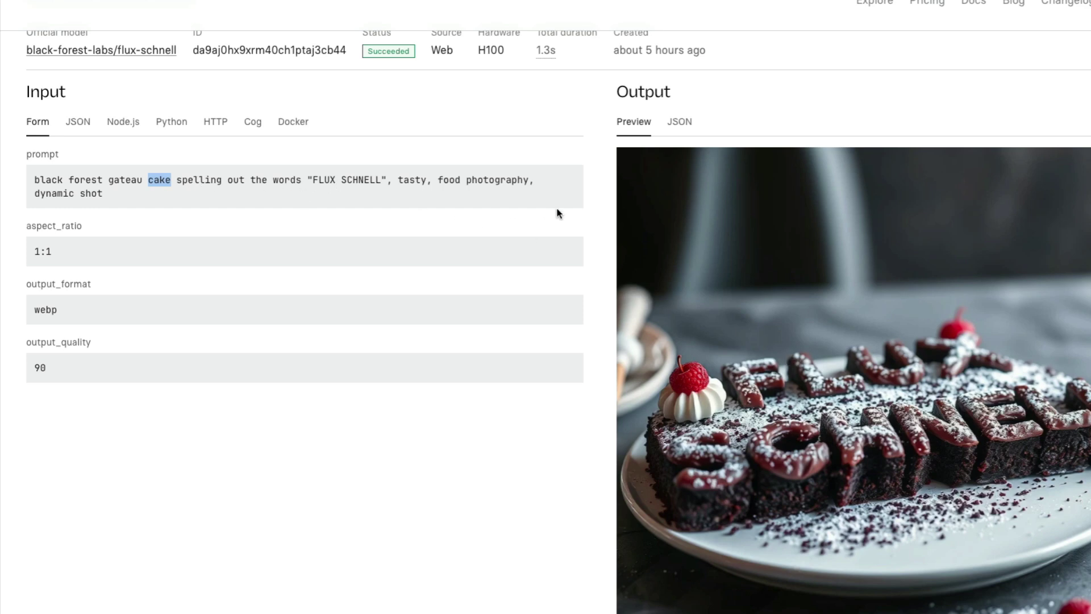
Continue down to the raised-hand example and highlight parts of its prompt.
scroll(445, 299, "down", 6)
scroll(447, 300, "down", 4)
scroll(432, 287, "down", 3)
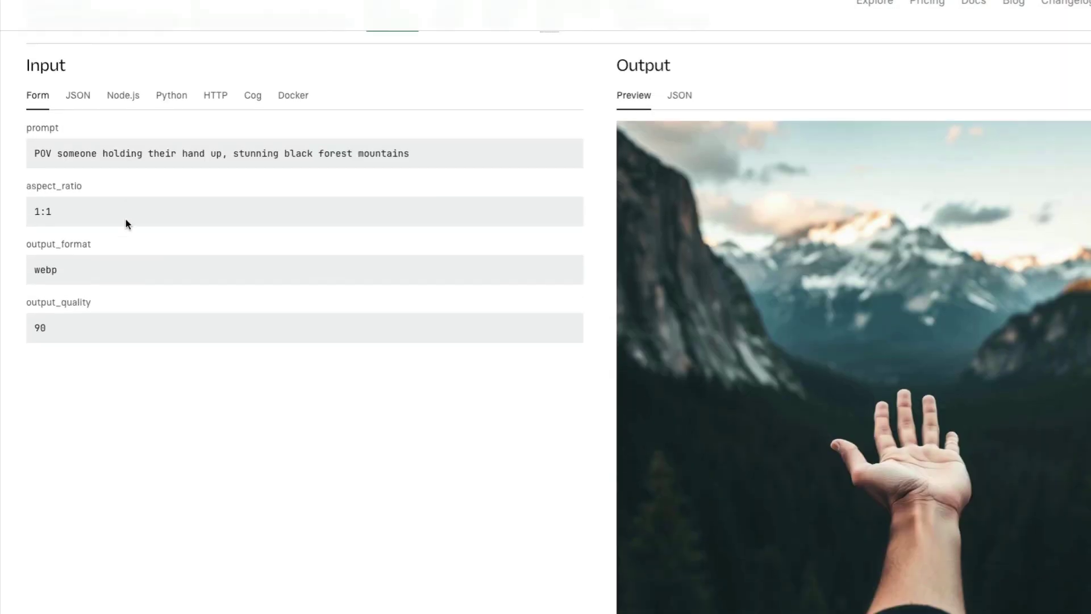
left_click_drag(66, 154, 290, 154)
left_click_drag(222, 154, 413, 154)
left_click(644, 280)
scroll(645, 280, "down", 2)
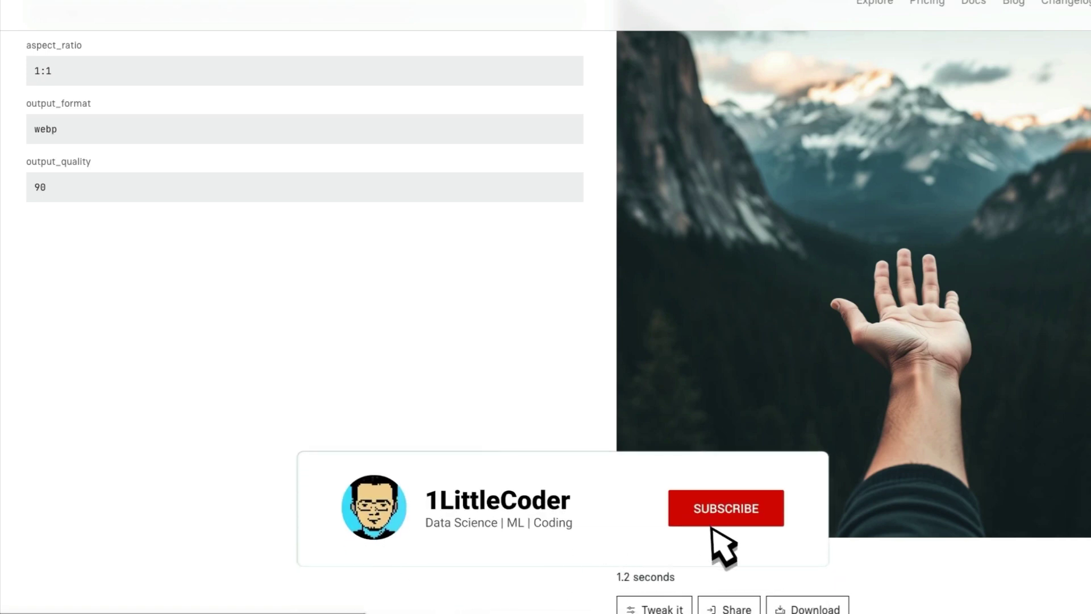
Browse the astronaut, couple and wizard predictions and emphasise the H100 hardware value.
scroll(404, 338, "down", 10)
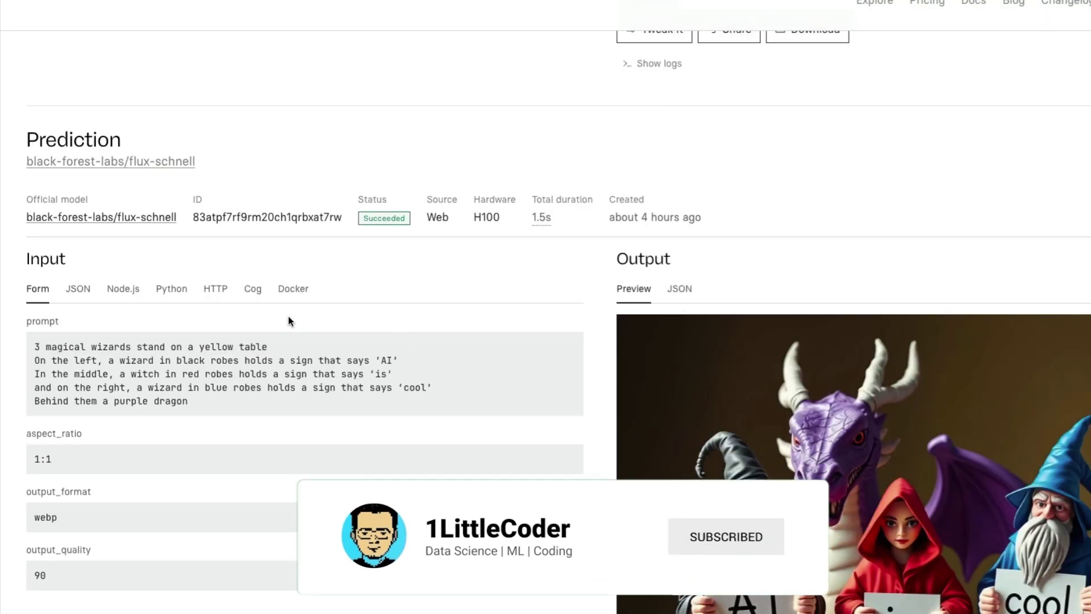
scroll(298, 300, "down", 2)
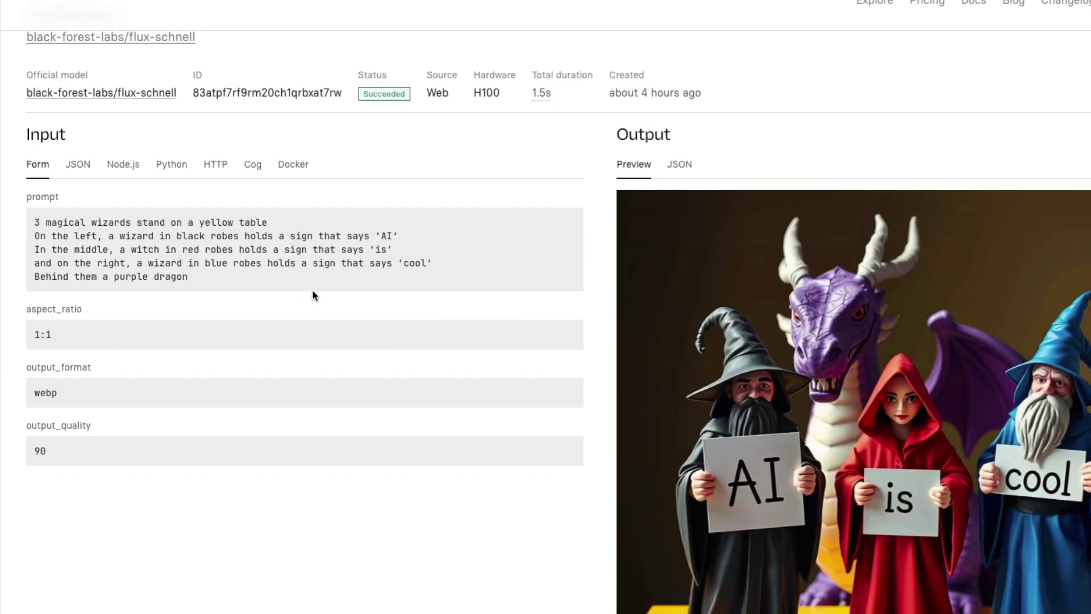
scroll(760, 405, "down", 1)
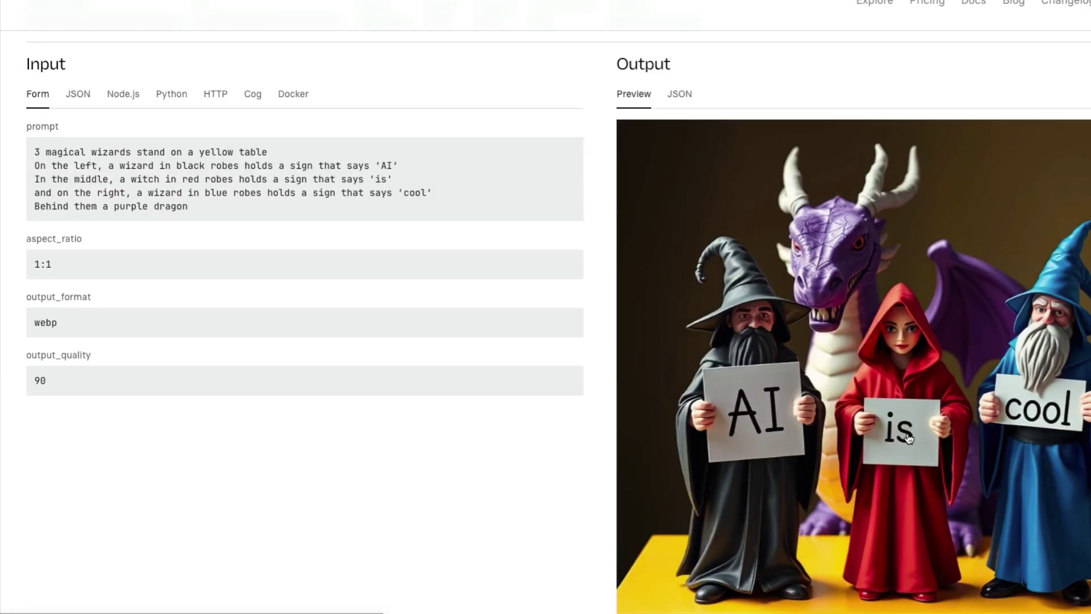
scroll(738, 414, "down", 5)
scroll(660, 403, "down", 7)
scroll(660, 401, "down", 4)
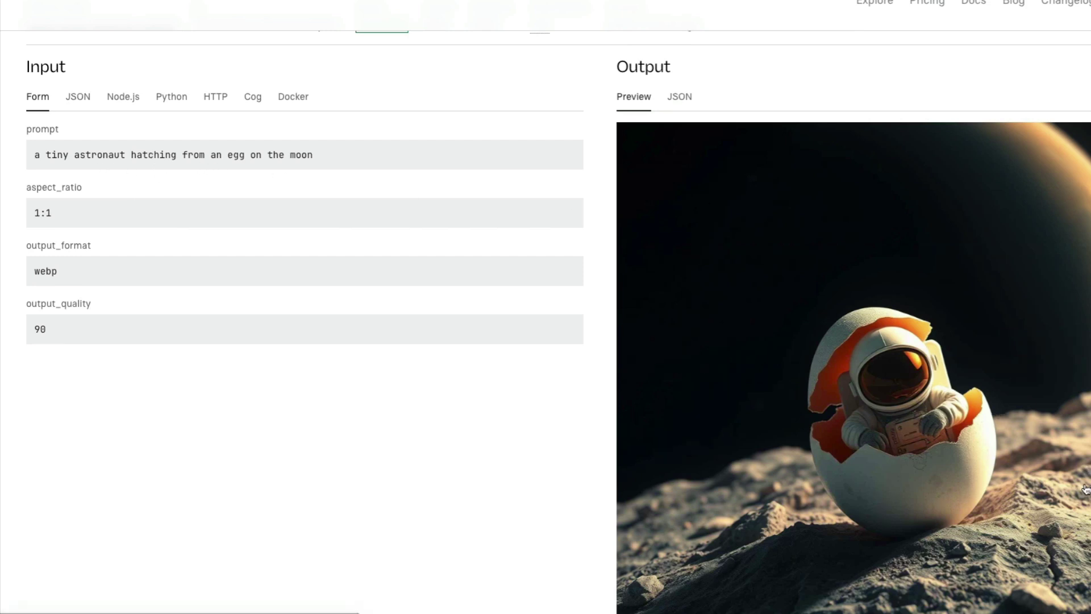
scroll(827, 391, "down", 4)
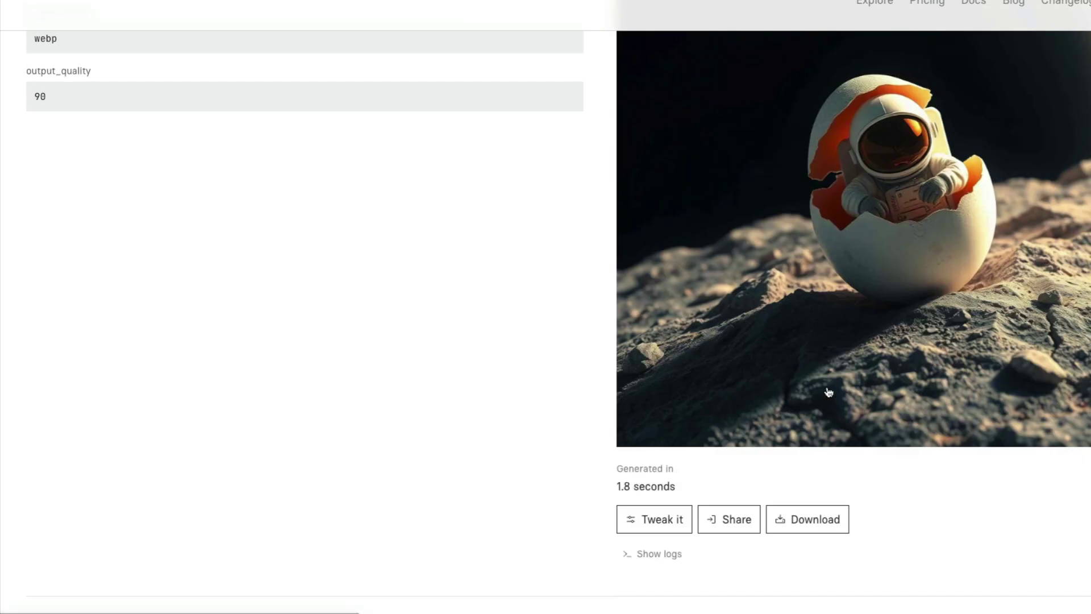
scroll(828, 392, "down", 6)
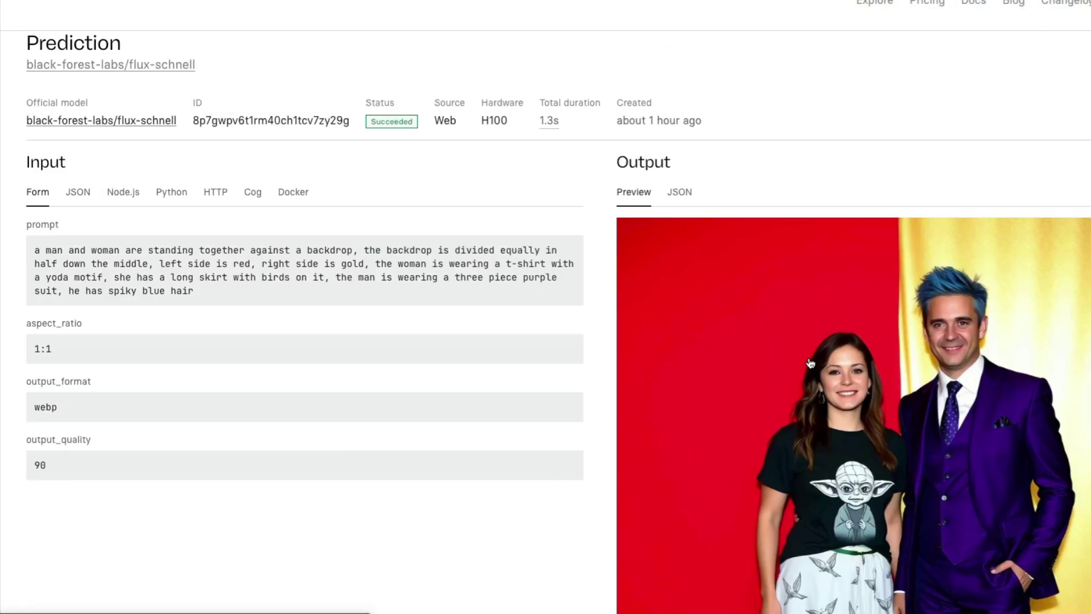
scroll(811, 363, "down", 1)
scroll(810, 363, "down", 1)
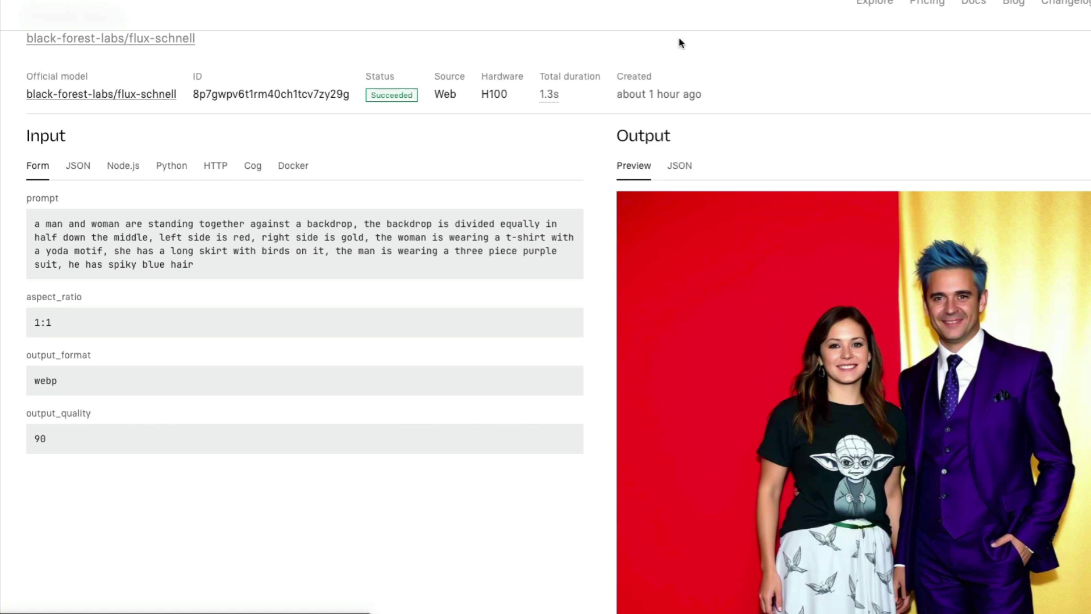
double_click(494, 95)
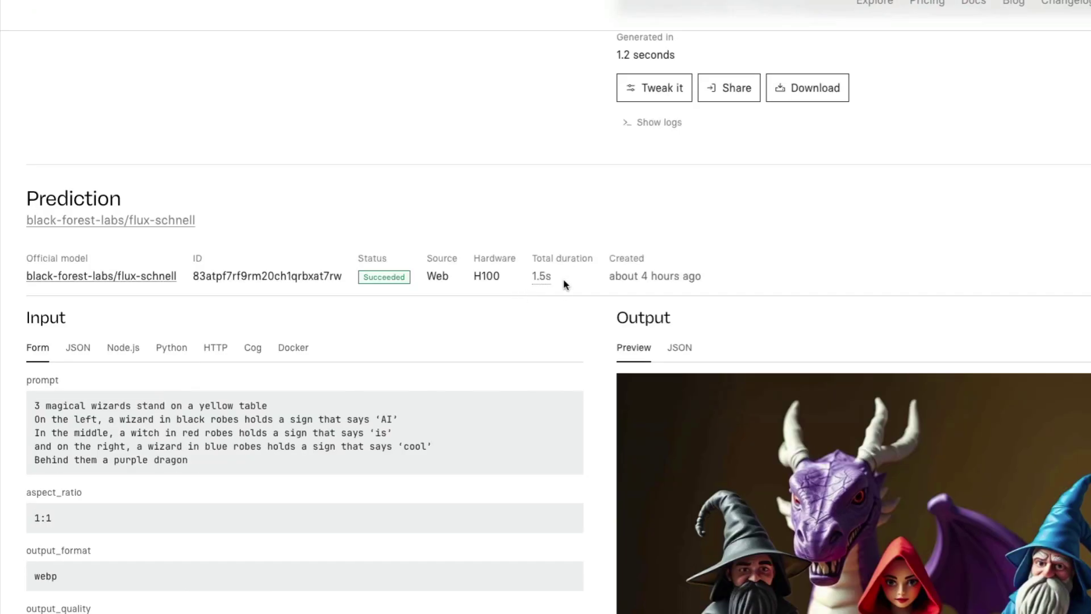
Scroll back to the man-and-woman example with the red and gold backdrop.
scroll(726, 297, "down", 8)
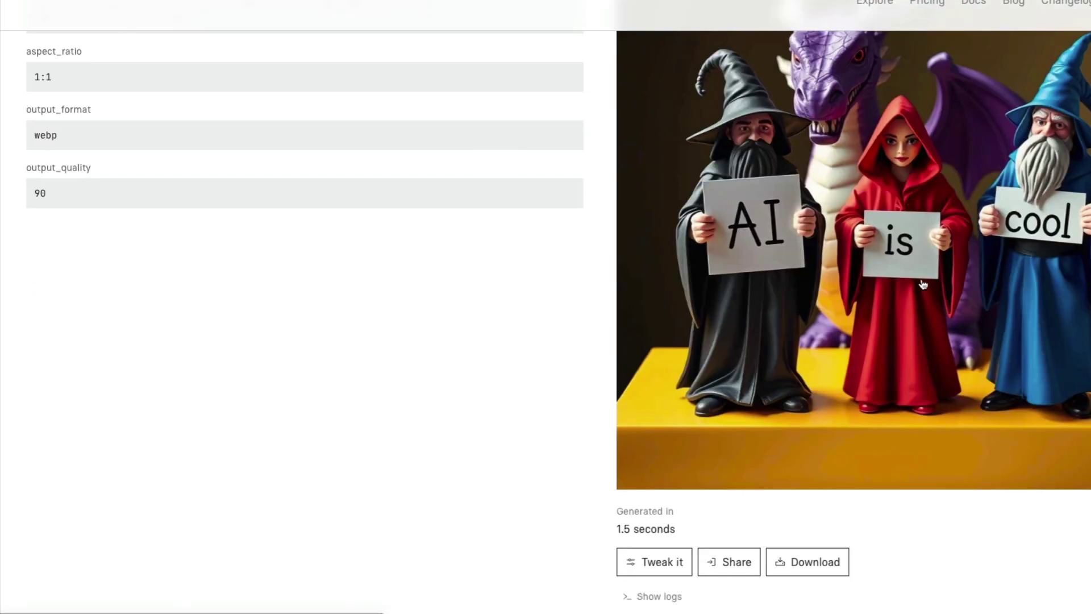
scroll(639, 278, "up", 5)
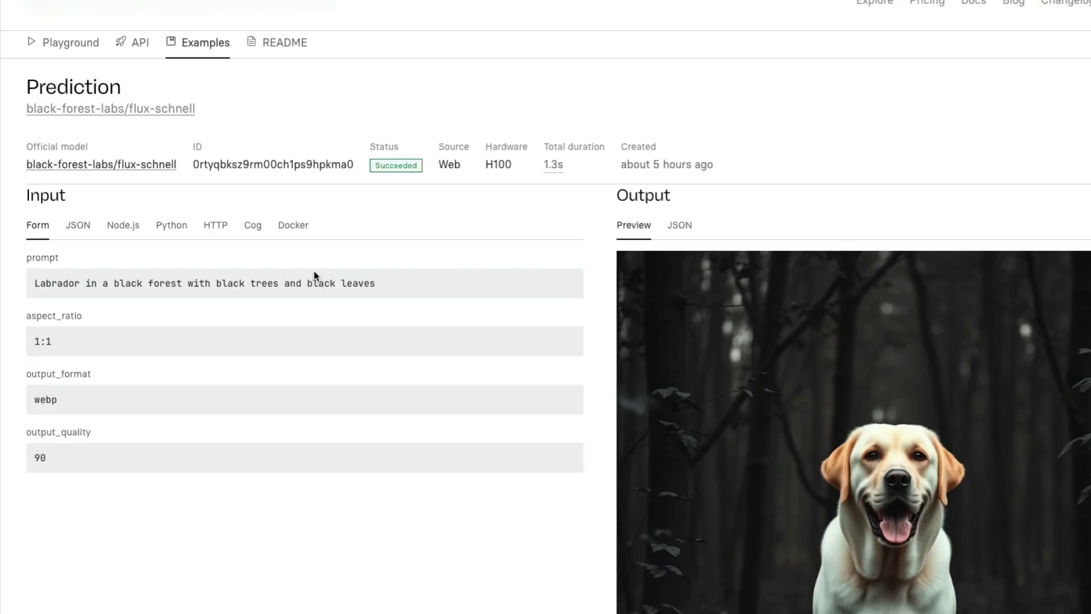
scroll(813, 327, "down", 4)
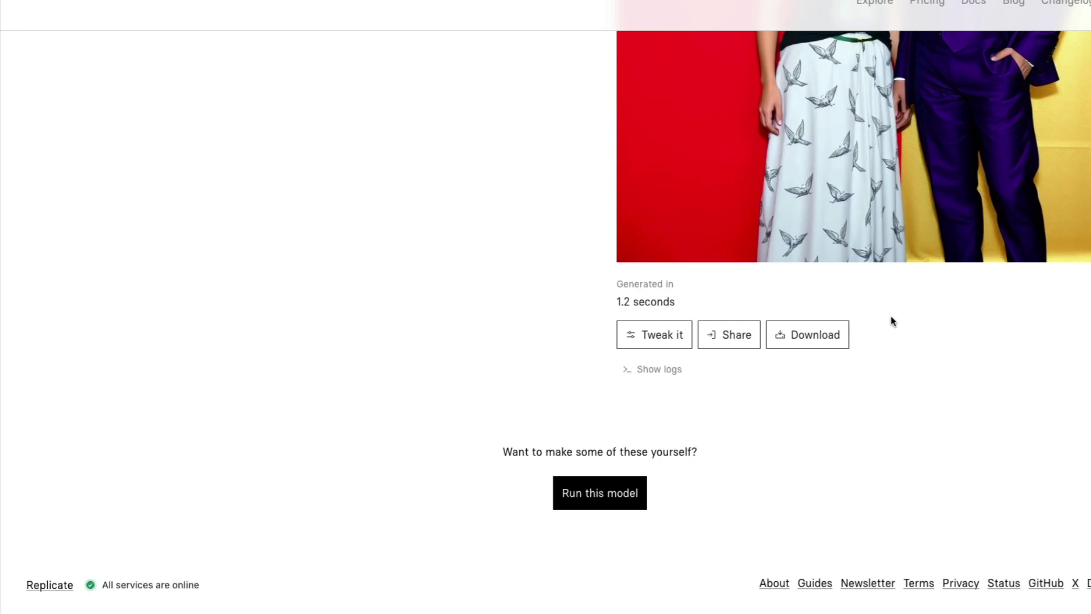
scroll(986, 312, "up", 8)
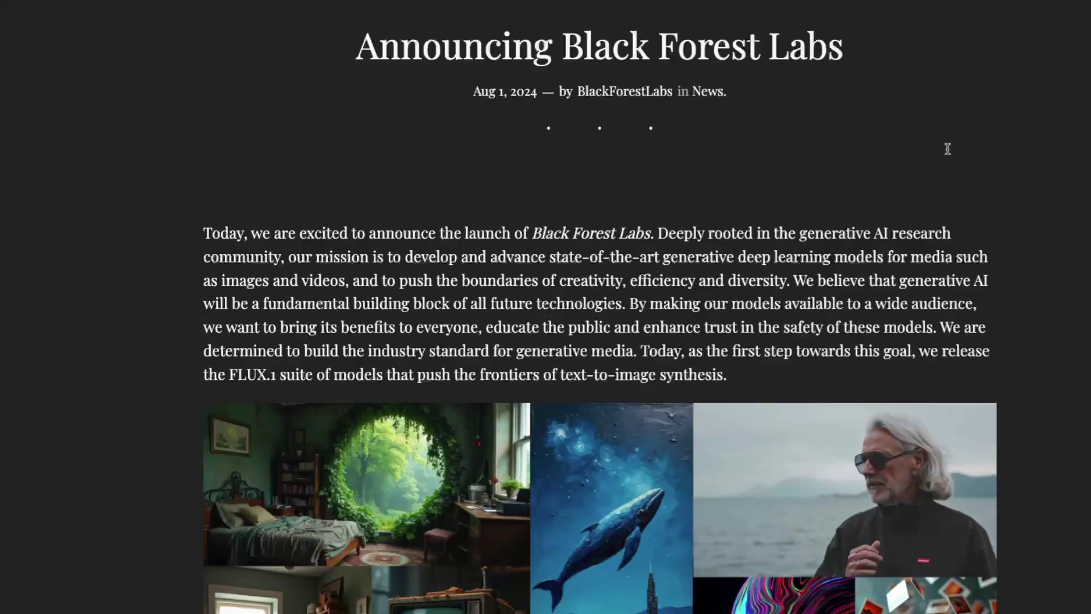
Return to the top of the announcement and highlight the Black Forest Labs title.
scroll(947, 149, "up", 8)
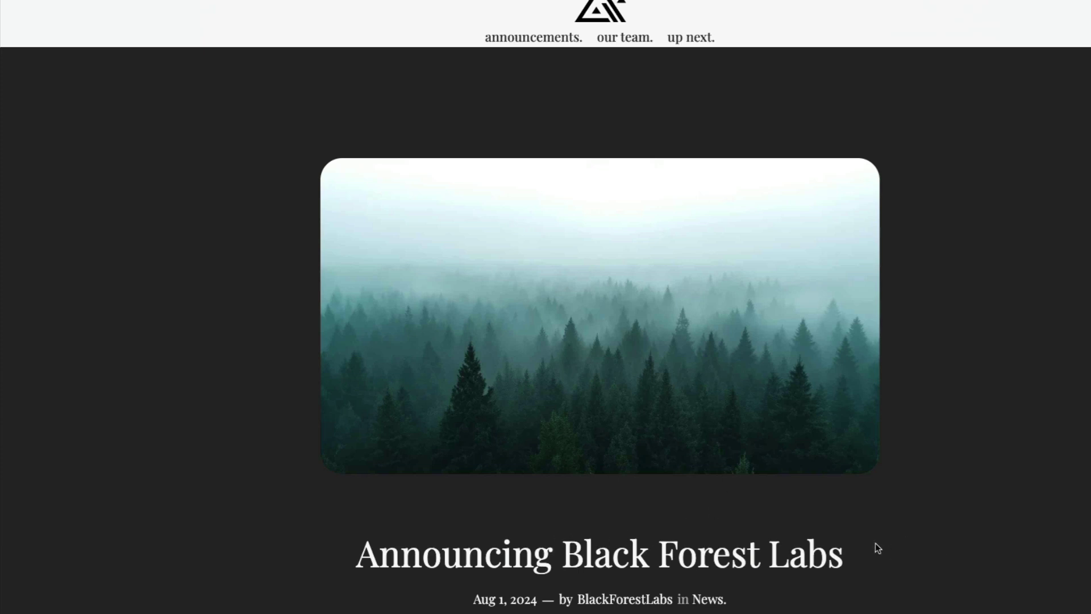
left_click_drag(875, 547, 517, 539)
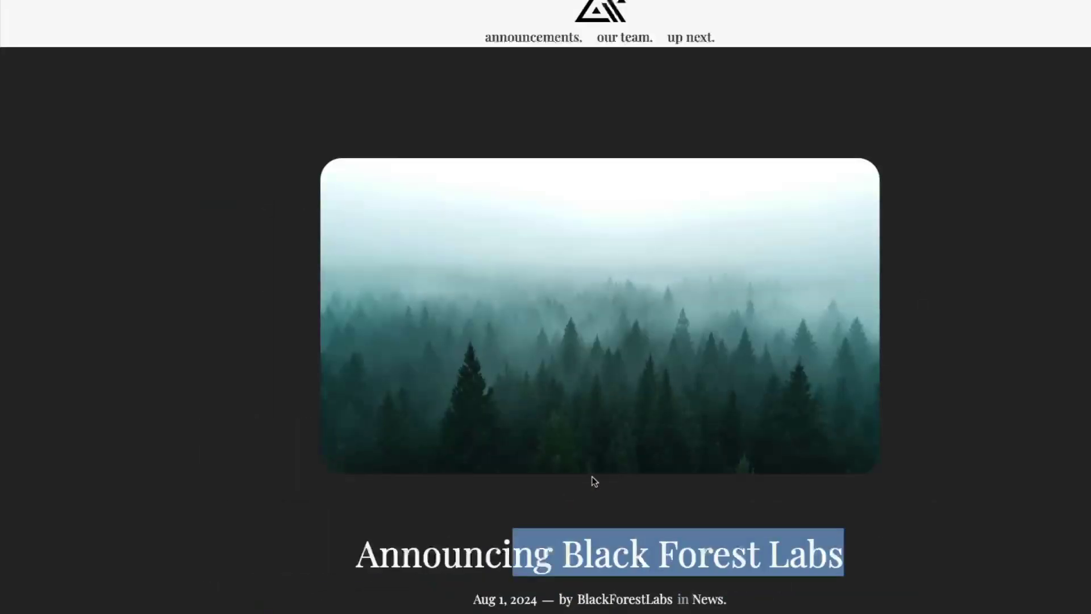
left_click(594, 481)
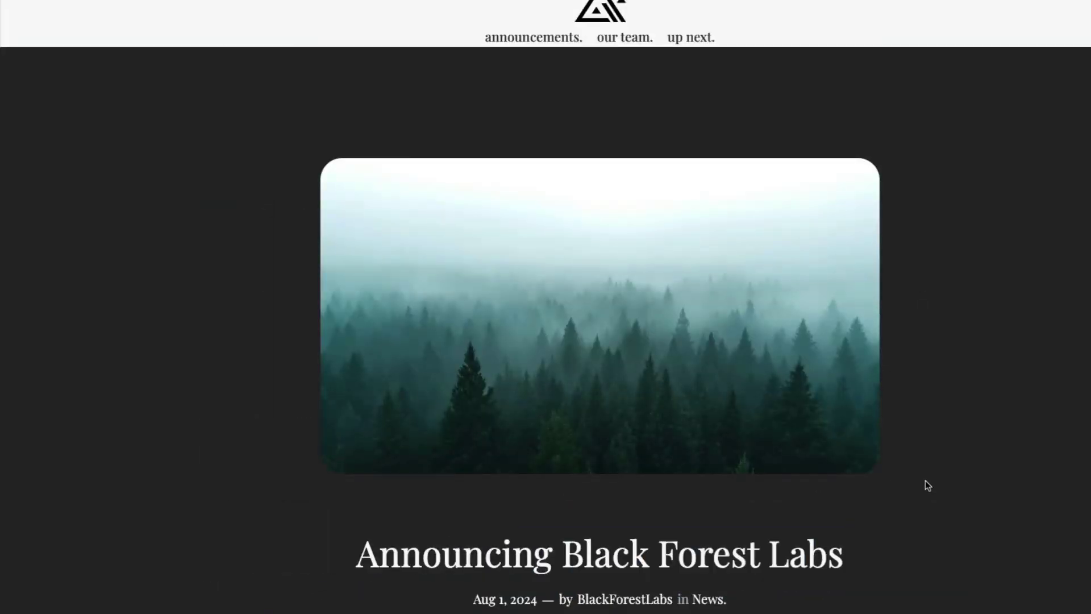